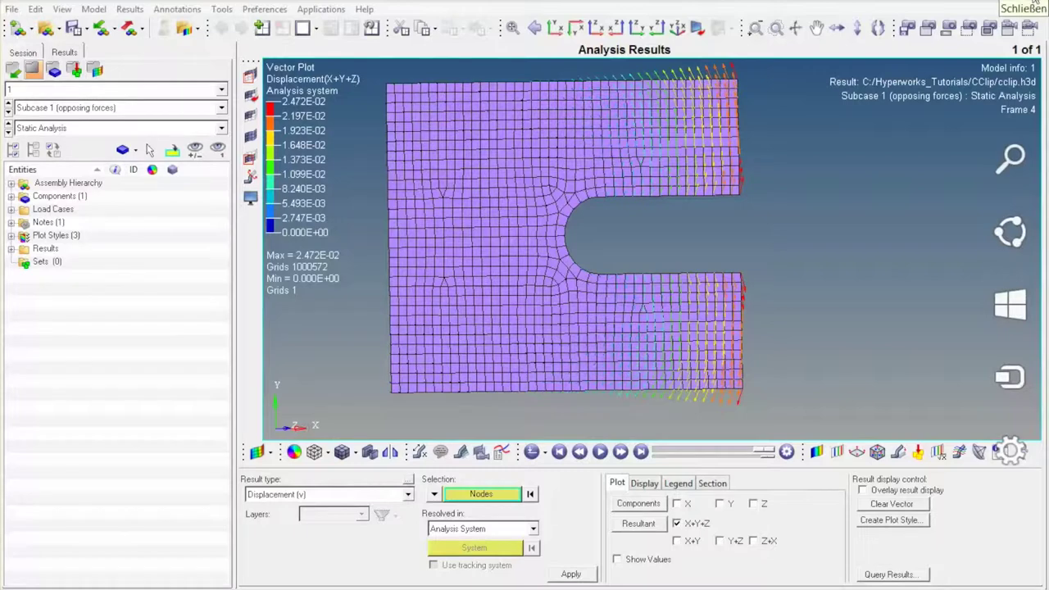
# Step: Close the analysis results without saving the session and dismiss the completed solver run
pyautogui.click(1035, 3)
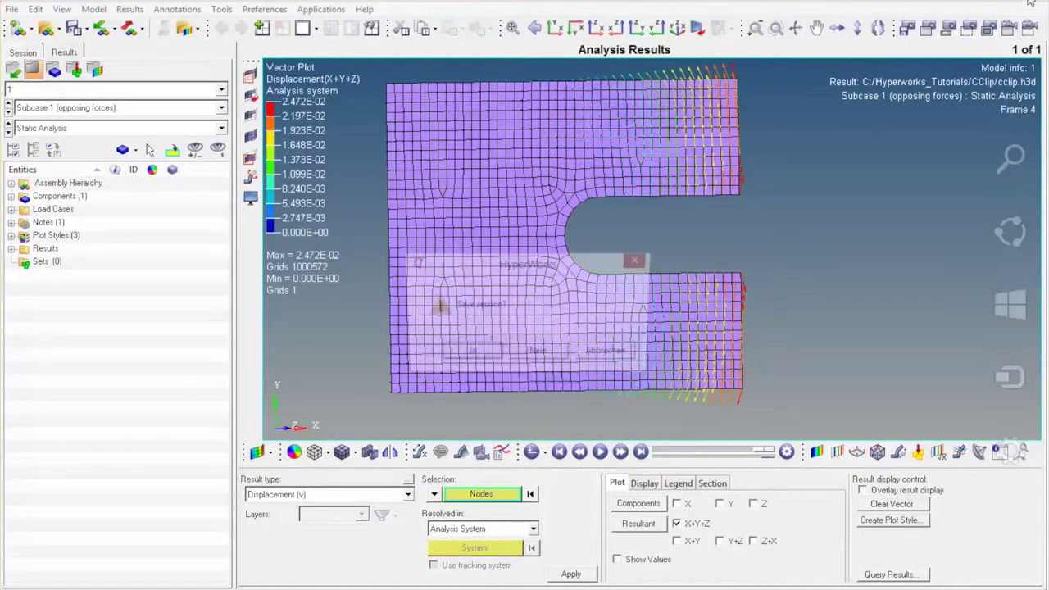
pyautogui.click(537, 354)
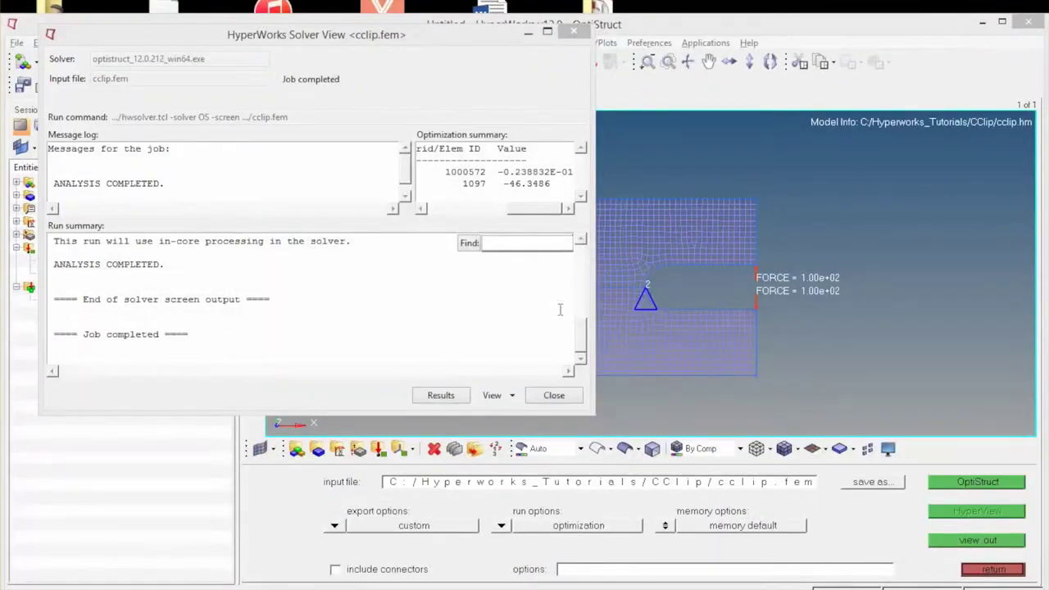
pyautogui.click(554, 395)
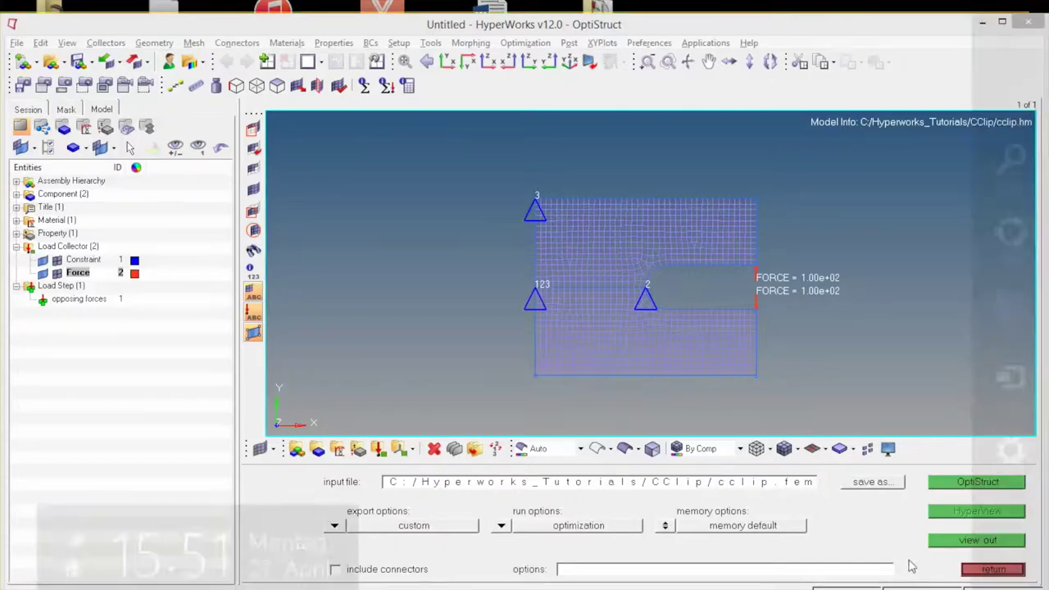
pyautogui.click(993, 569)
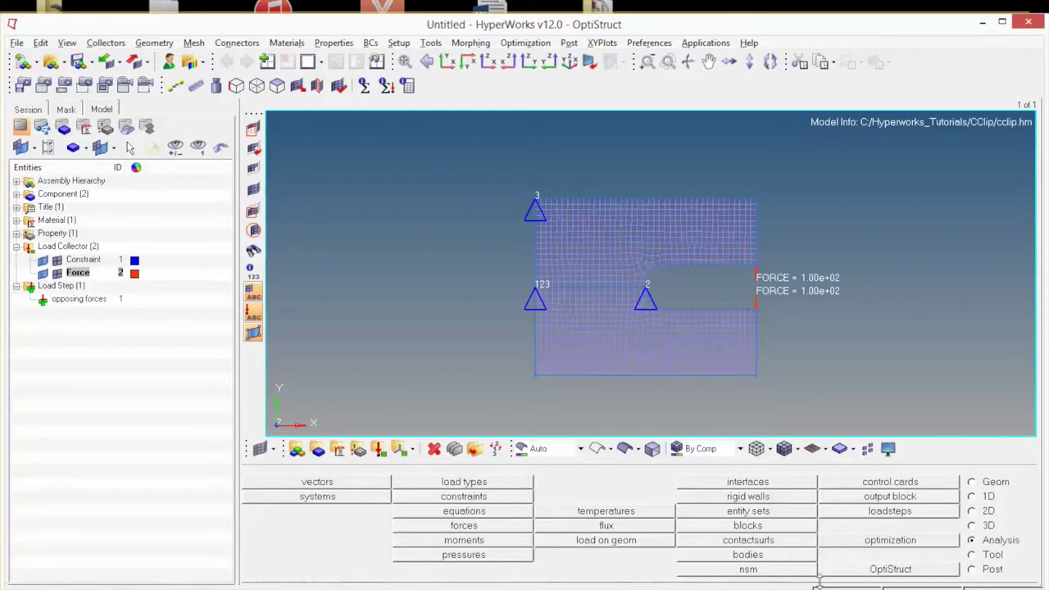
# Step: Set up a new topology optimization design variable on the prop_shell property with type PSHELL
pyautogui.click(906, 544)
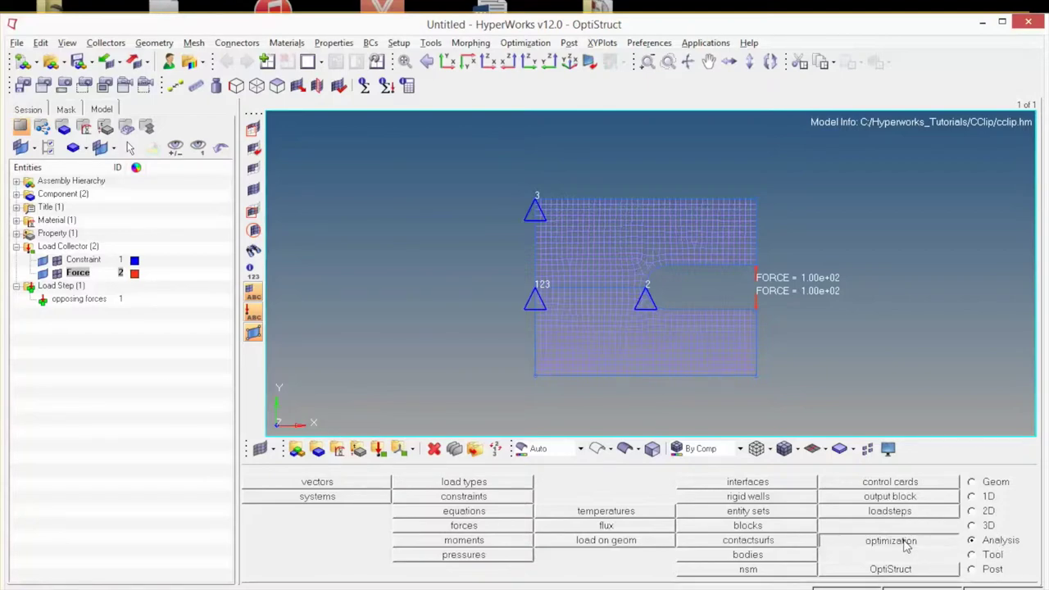
pyautogui.click(906, 544)
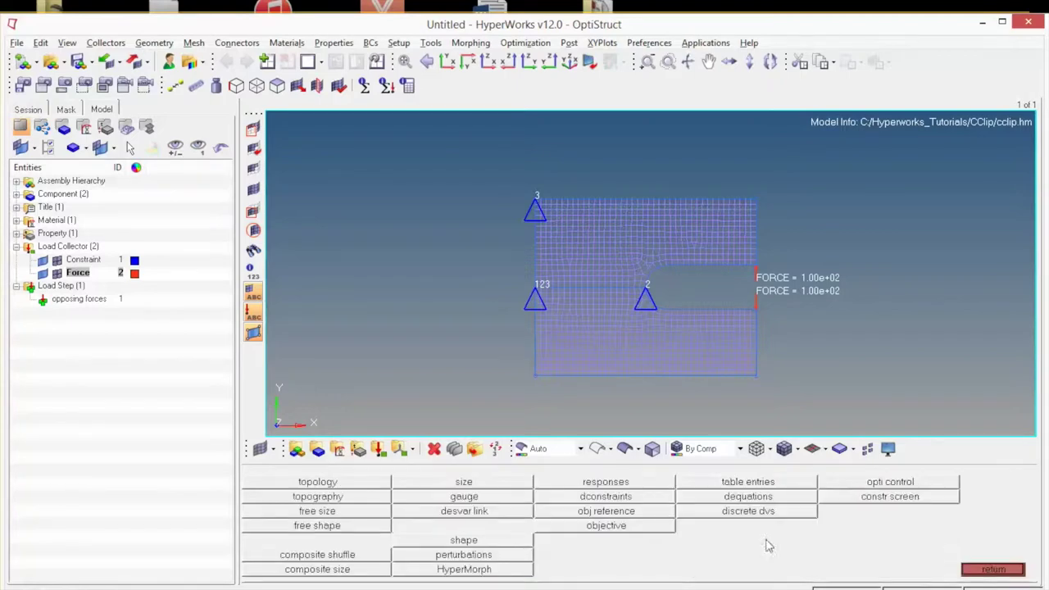
pyautogui.click(335, 484)
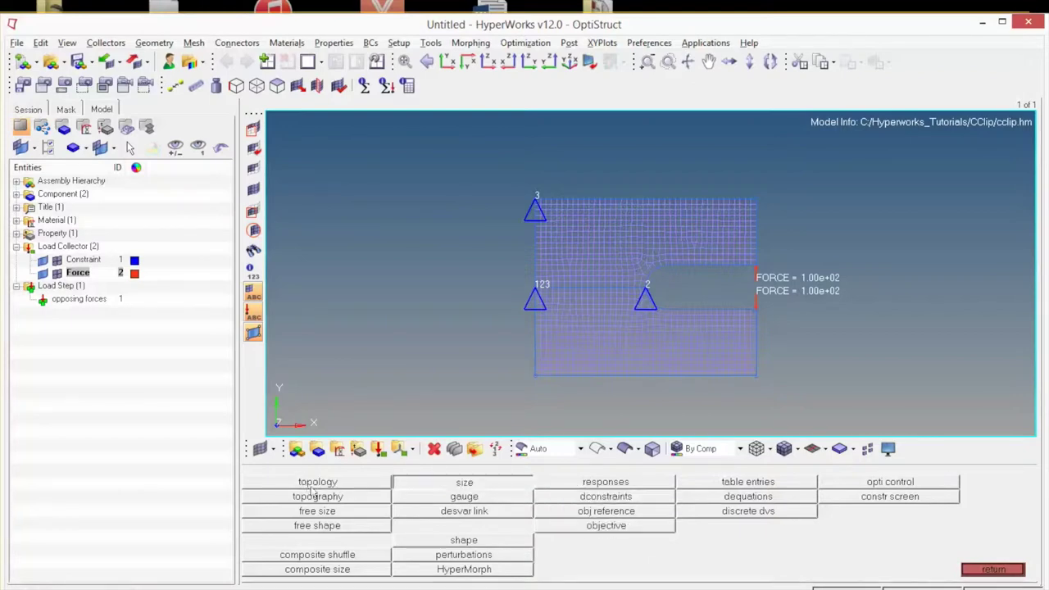
pyautogui.click(316, 486)
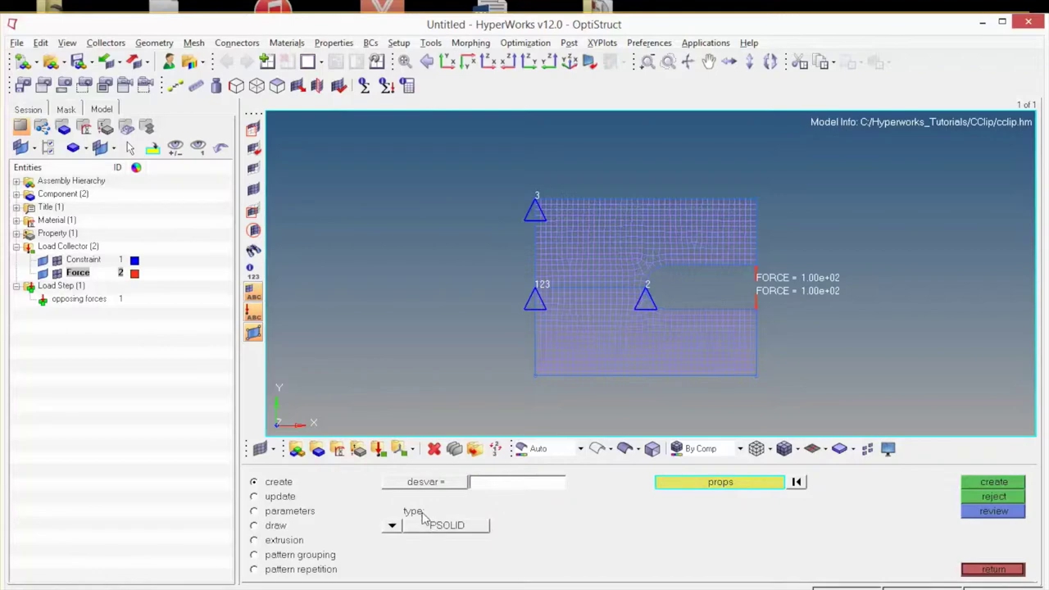
pyautogui.click(475, 484)
pyautogui.click(769, 485)
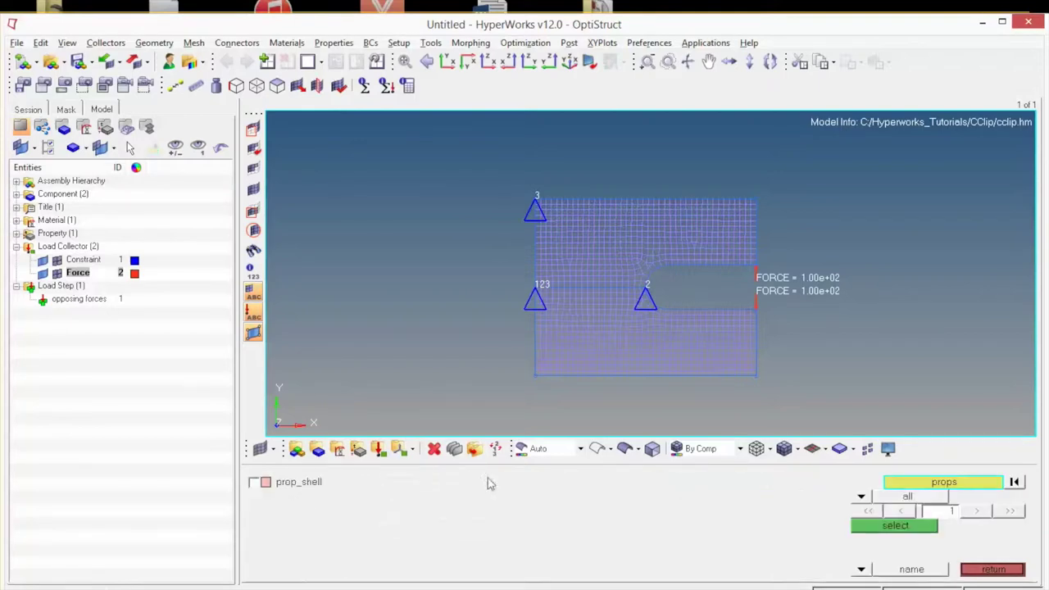
pyautogui.click(254, 482)
pyautogui.click(874, 528)
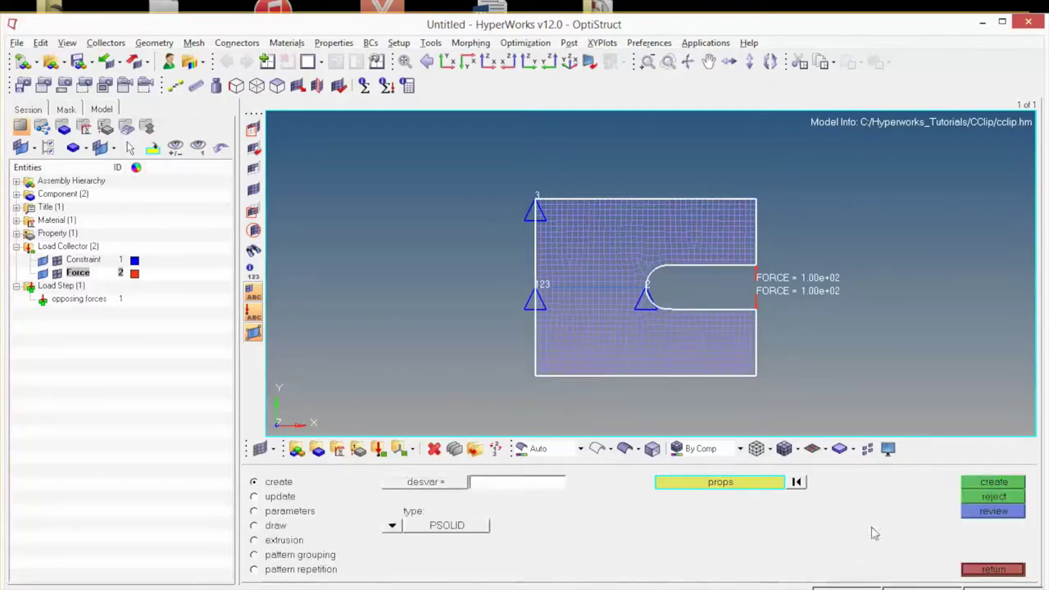
pyautogui.click(390, 526)
pyautogui.click(351, 511)
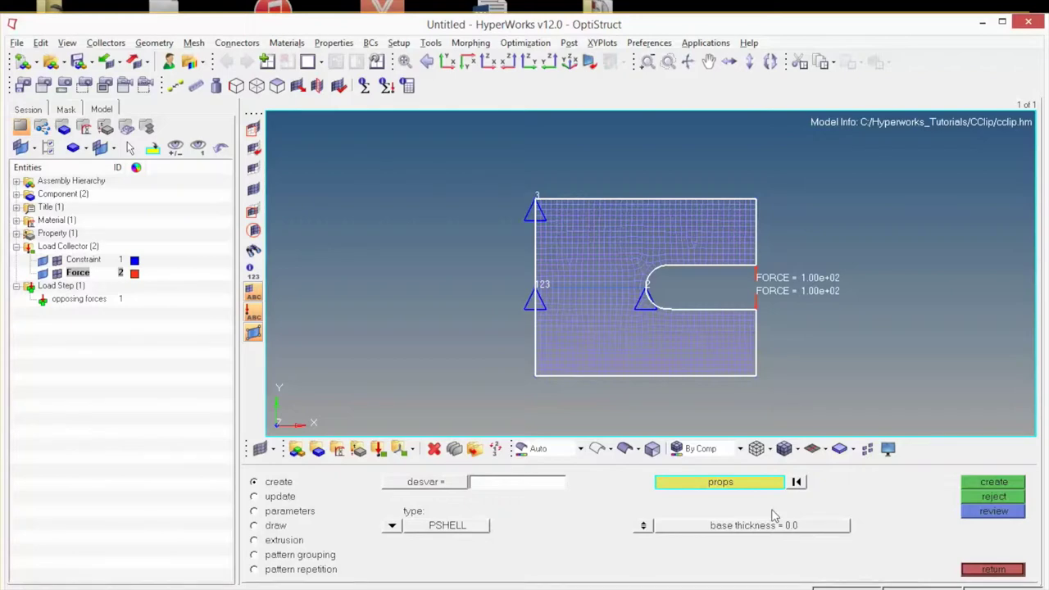
# Step: Name the topology design variable d_shell and create it, keeping prop_shell as its property
pyautogui.click(718, 484)
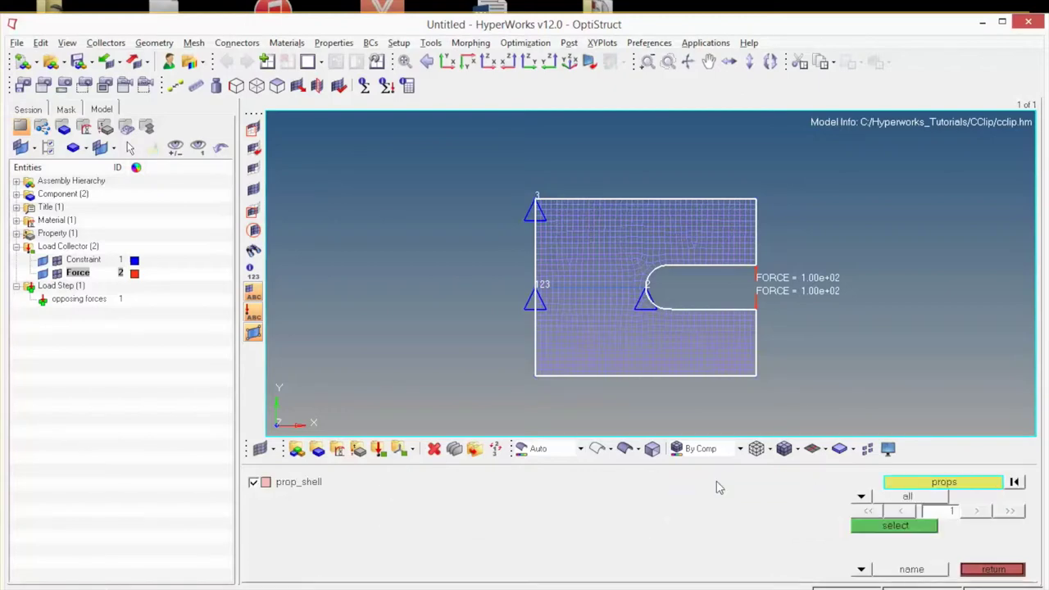
pyautogui.click(984, 567)
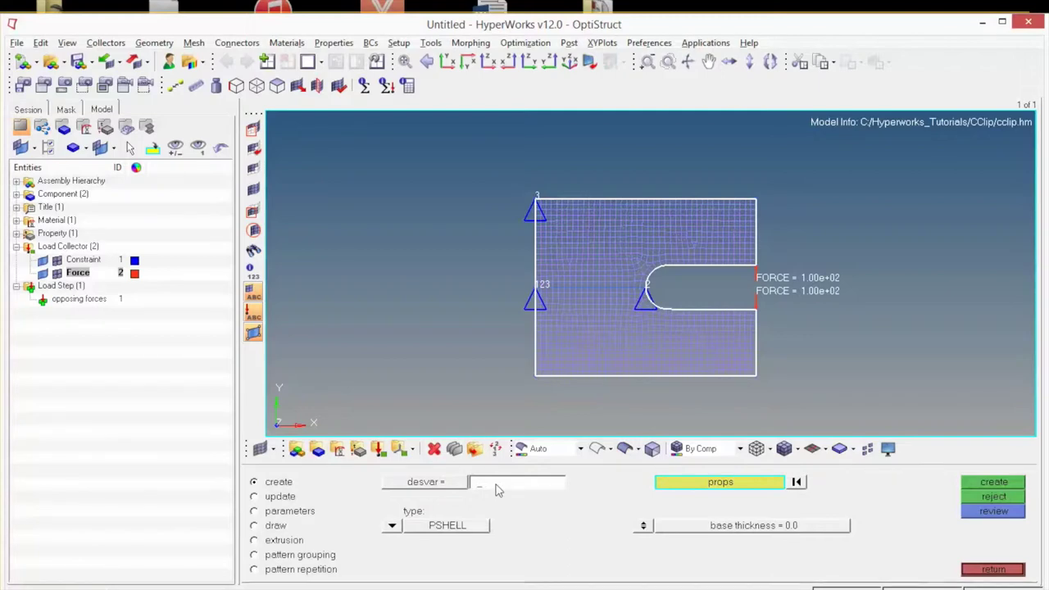
pyautogui.write('d_shell')
pyautogui.click(985, 484)
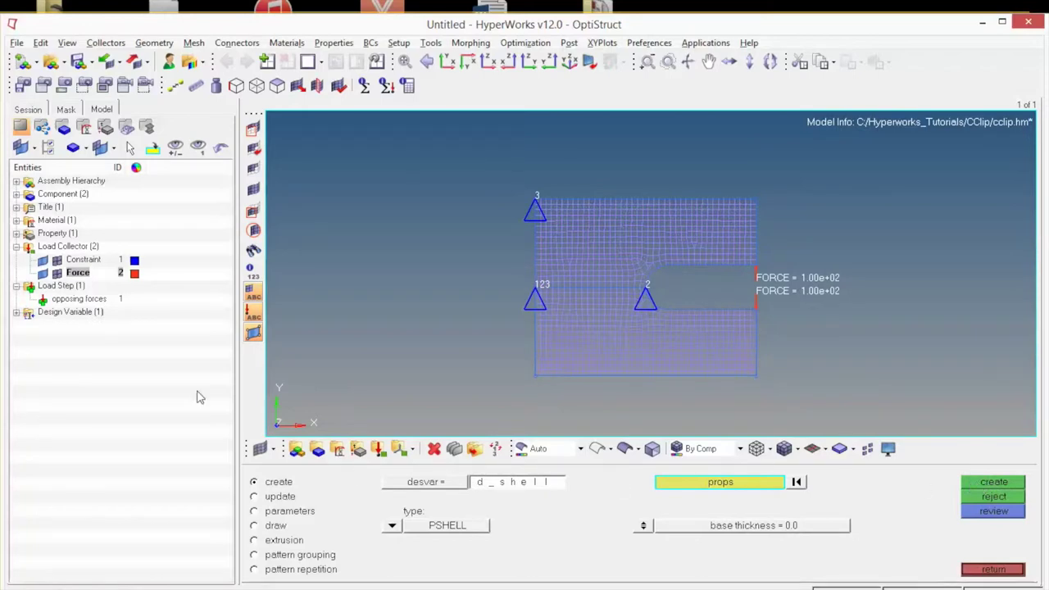
pyautogui.click(17, 312)
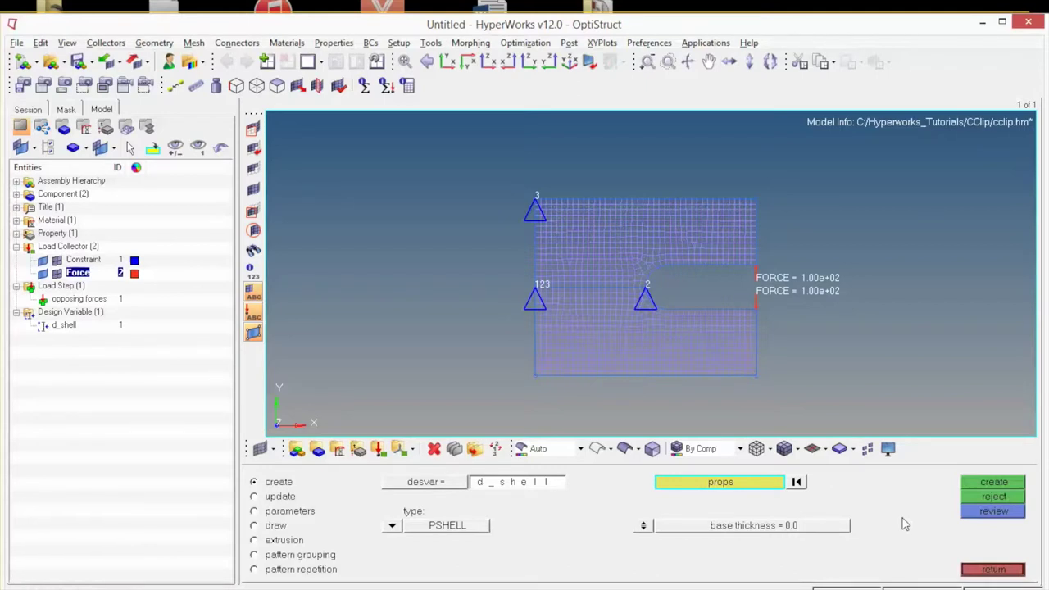
pyautogui.click(1002, 571)
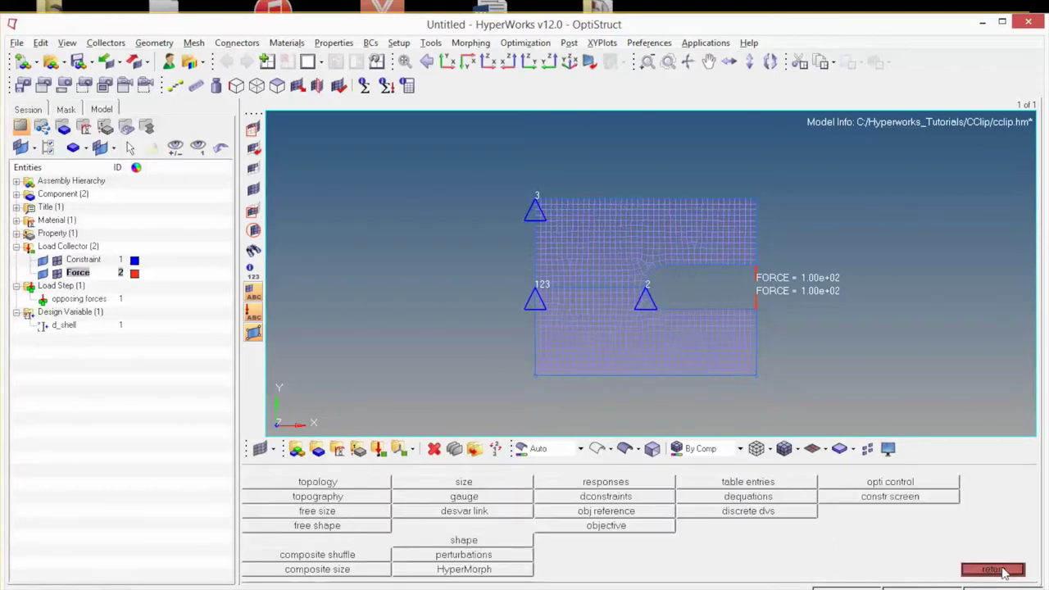
# Step: Create a total volume fraction (volumefrac) optimization response named volfrac
pyautogui.click(584, 486)
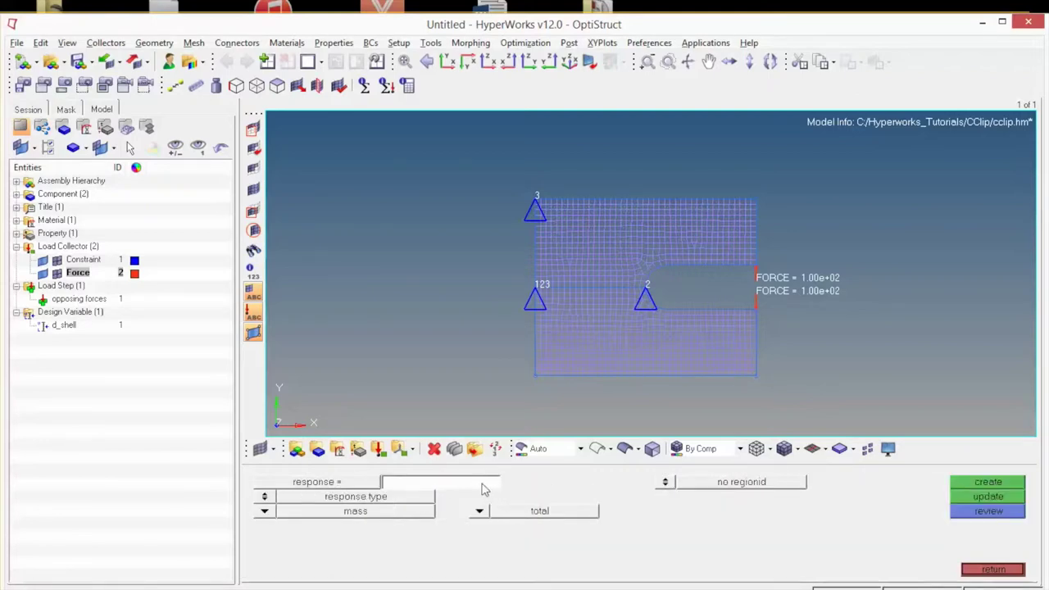
pyautogui.click(263, 513)
pyautogui.click(264, 510)
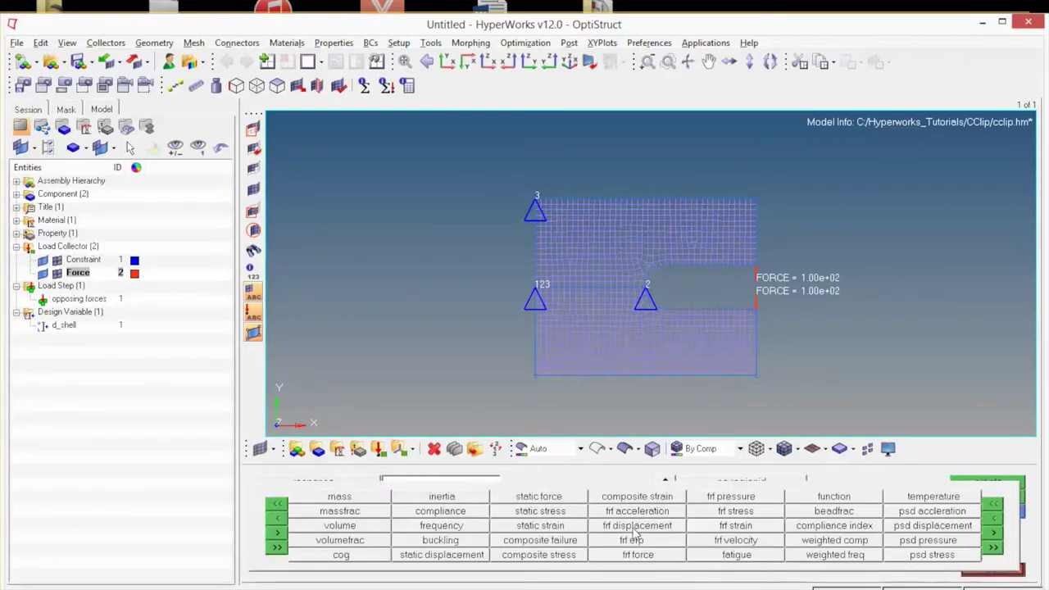
pyautogui.click(340, 540)
pyautogui.click(407, 484)
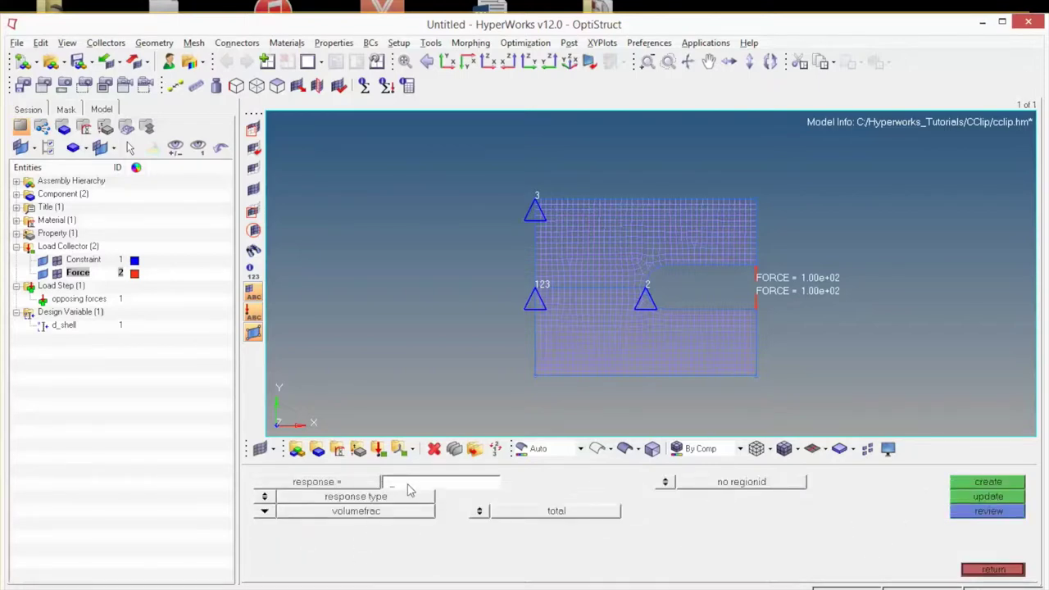
pyautogui.write('volfrac')
pyautogui.click(991, 483)
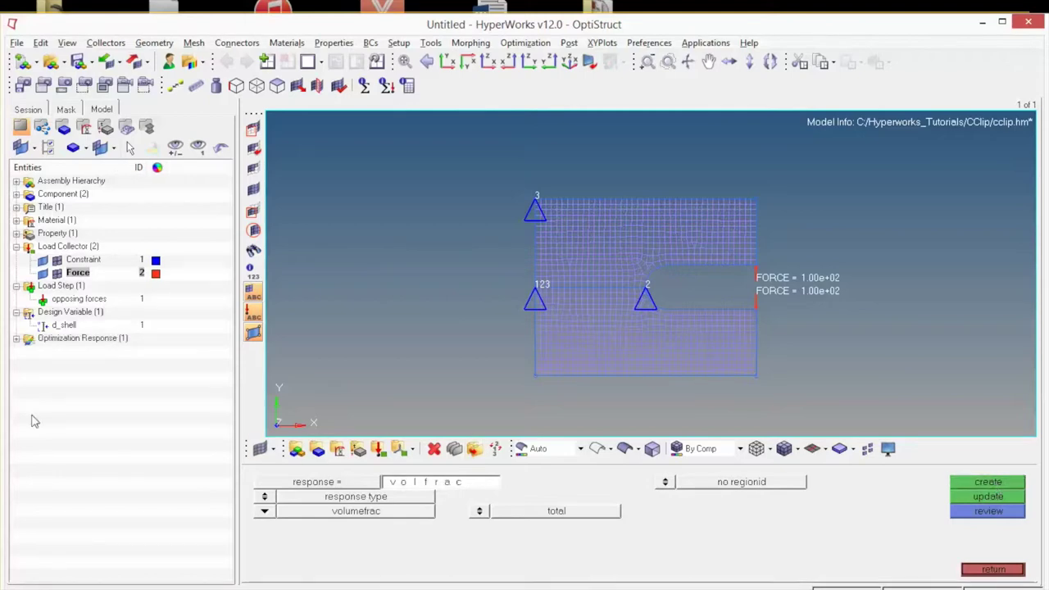
pyautogui.click(17, 338)
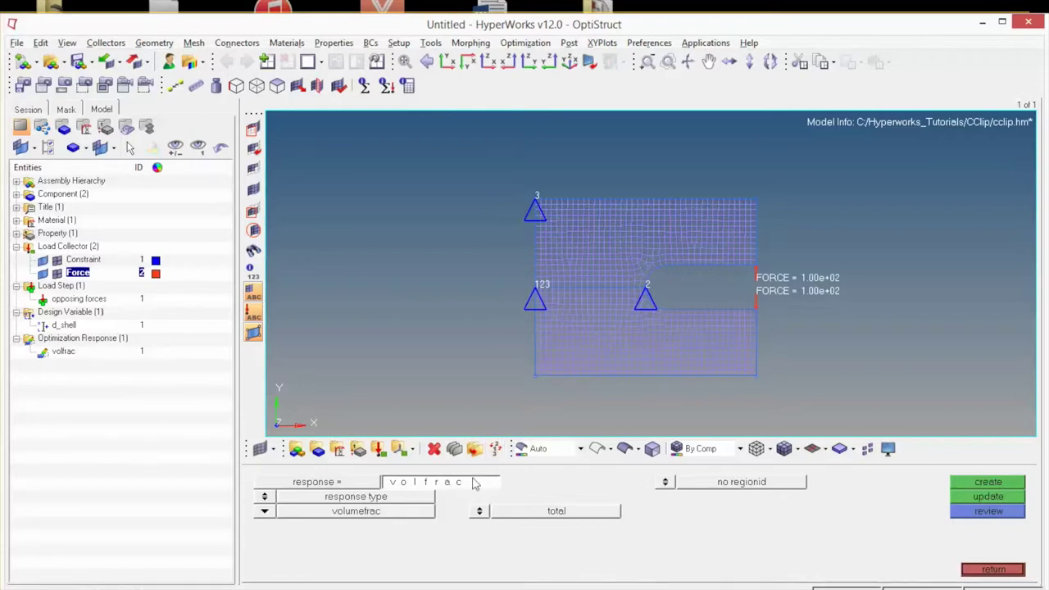
# Step: Name a new optimization response upperdis and set its response type to static displacement
pyautogui.click(438, 481)
pyautogui.write('upper dis')
pyautogui.press('BackSpace')
pyautogui.press('BackSpace')
pyautogui.press('BackSpace')
pyautogui.write('dis_')
pyautogui.click(279, 512)
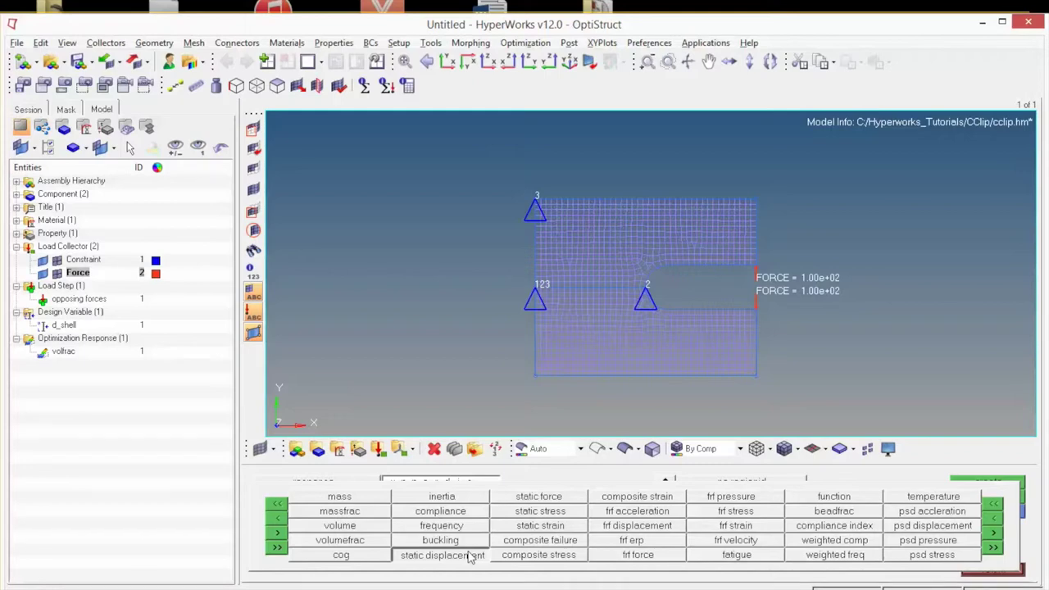
pyautogui.click(443, 555)
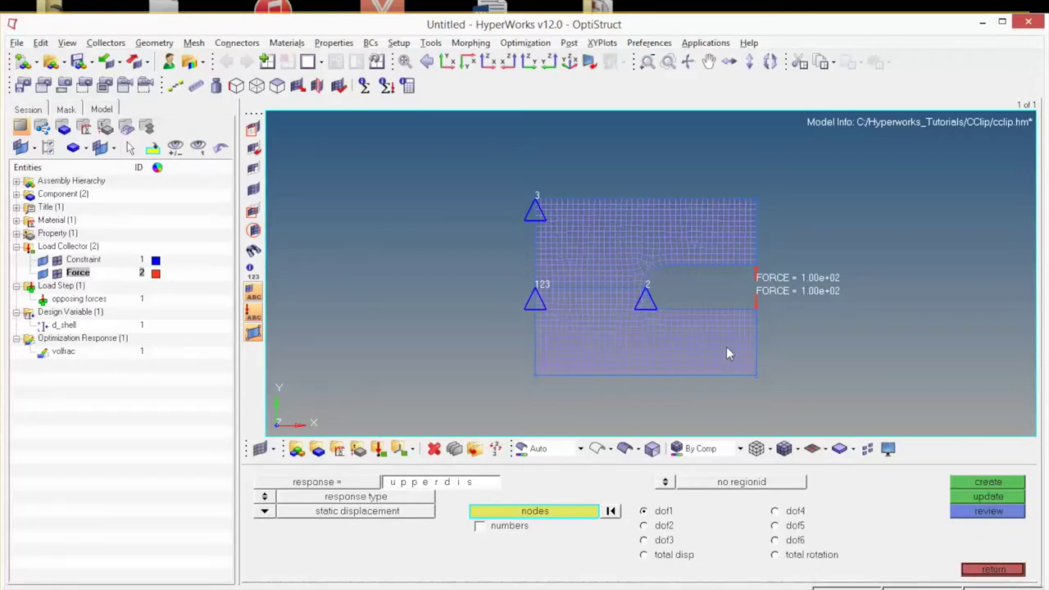
# Step: Assign the loaded node at the upper corner of the slot opening to upperdis with dof2 and create the response
pyautogui.keyDown('ctrl'); pyautogui.moveTo(726, 335); pyautogui.dragTo(678, 332, button='right'); pyautogui.keyUp('ctrl')
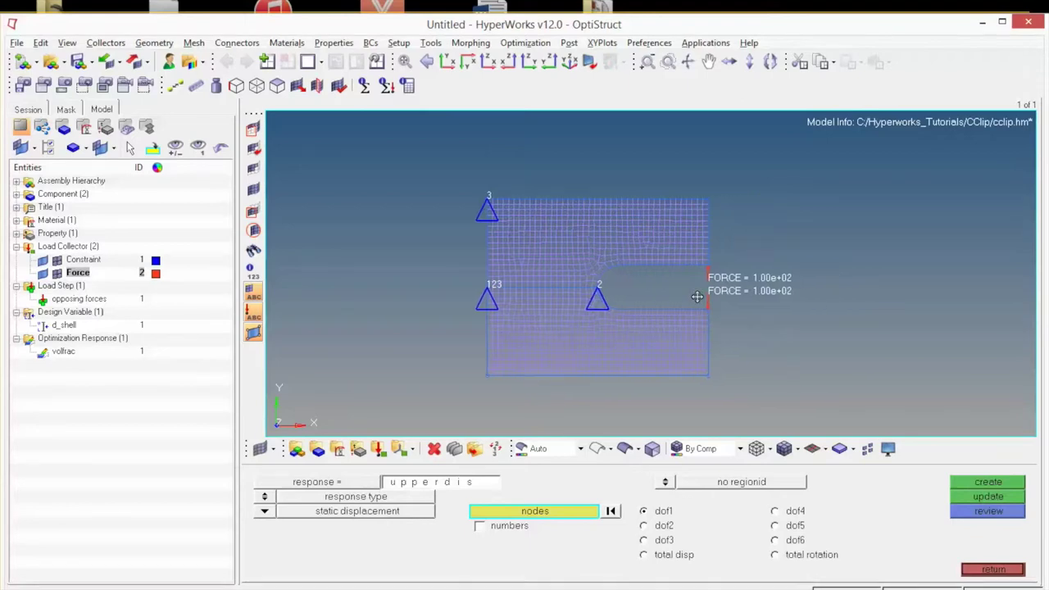
pyautogui.scroll(2, 711, 265)
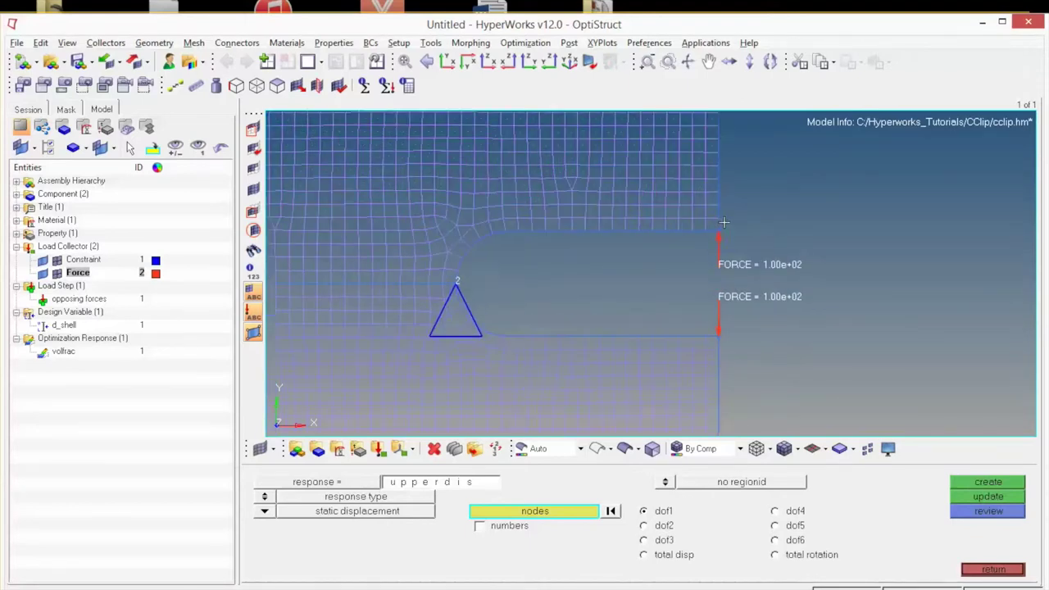
pyautogui.click(719, 232)
pyautogui.click(667, 529)
pyautogui.click(985, 483)
# Step: Create a static displacement response named lowerdis in dof2 at the loaded node on the lower corner of the slot opening
pyautogui.click(480, 485)
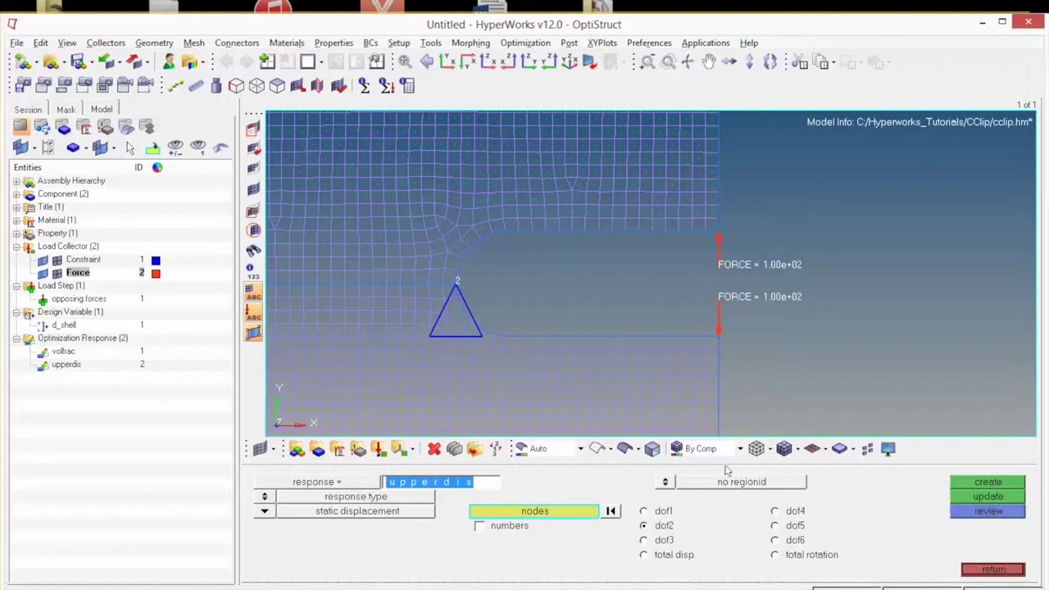
pyautogui.write('lowe')
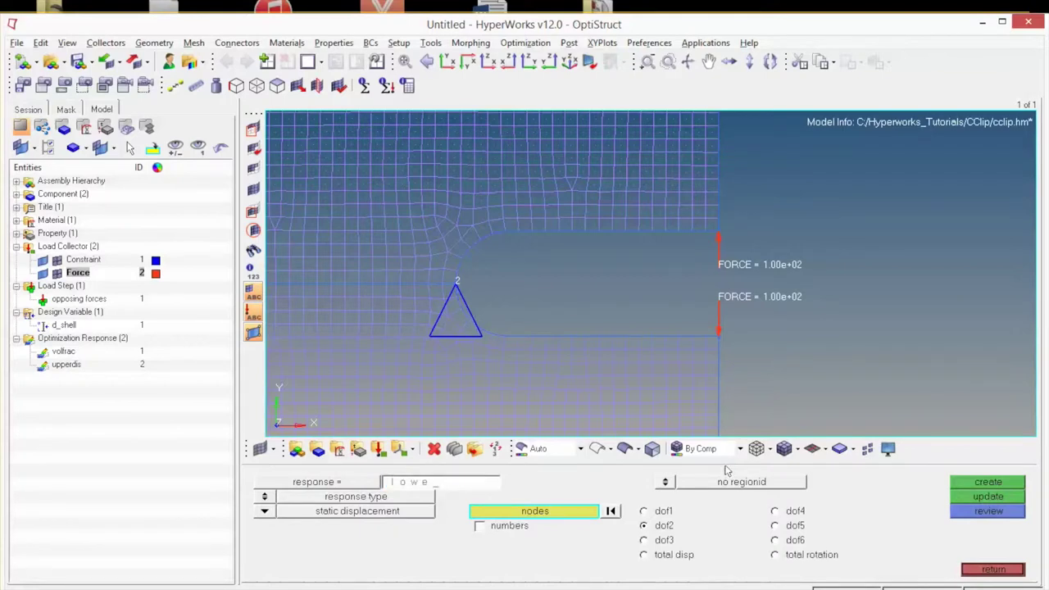
pyautogui.write('rdis')
pyautogui.click(719, 336)
pyautogui.click(957, 483)
pyautogui.rightClick(72, 377)
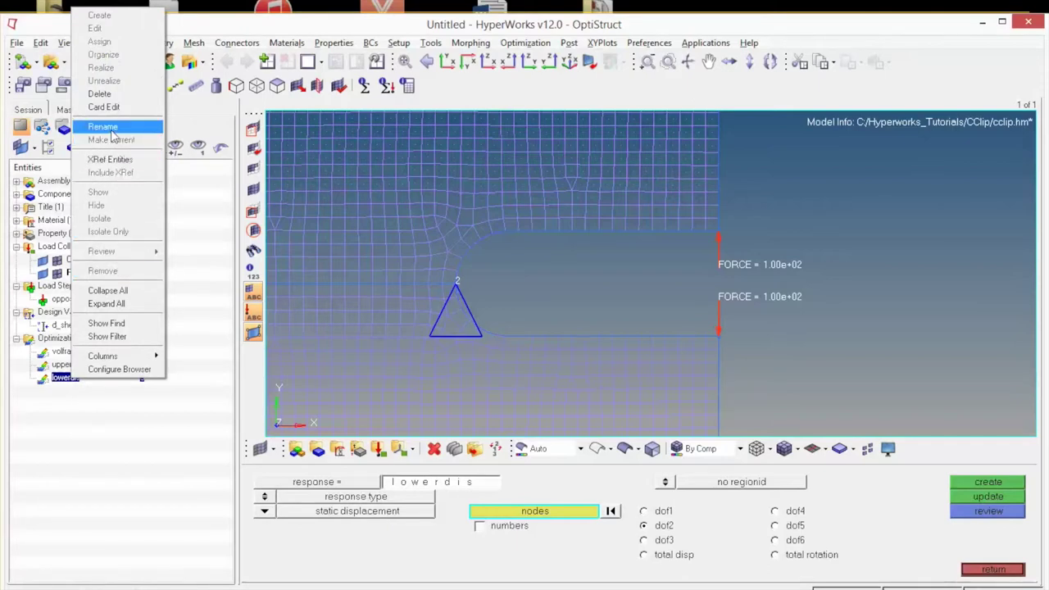
pyautogui.click(116, 463)
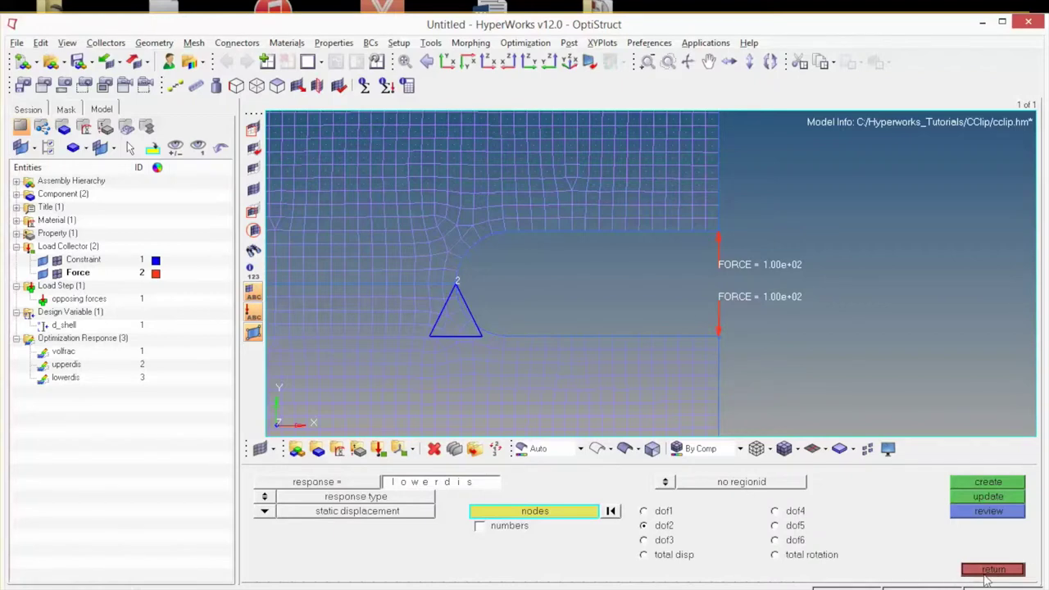
pyautogui.click(990, 571)
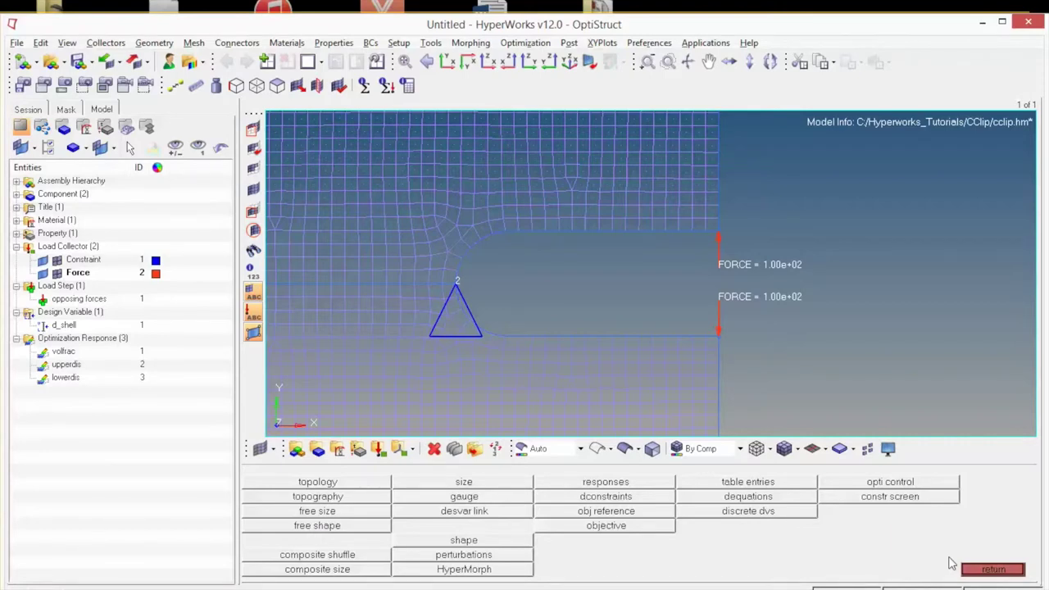
# Step: Define a new displacement constraint named c_upper on the upperdis response and assign the opposing forces load step to it
pyautogui.click(627, 501)
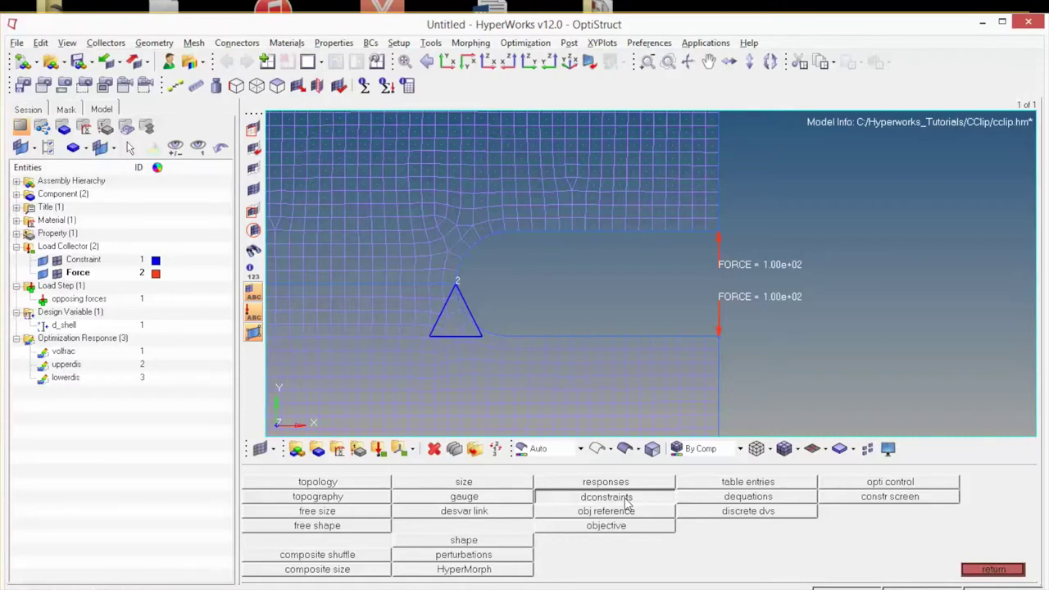
pyautogui.click(625, 501)
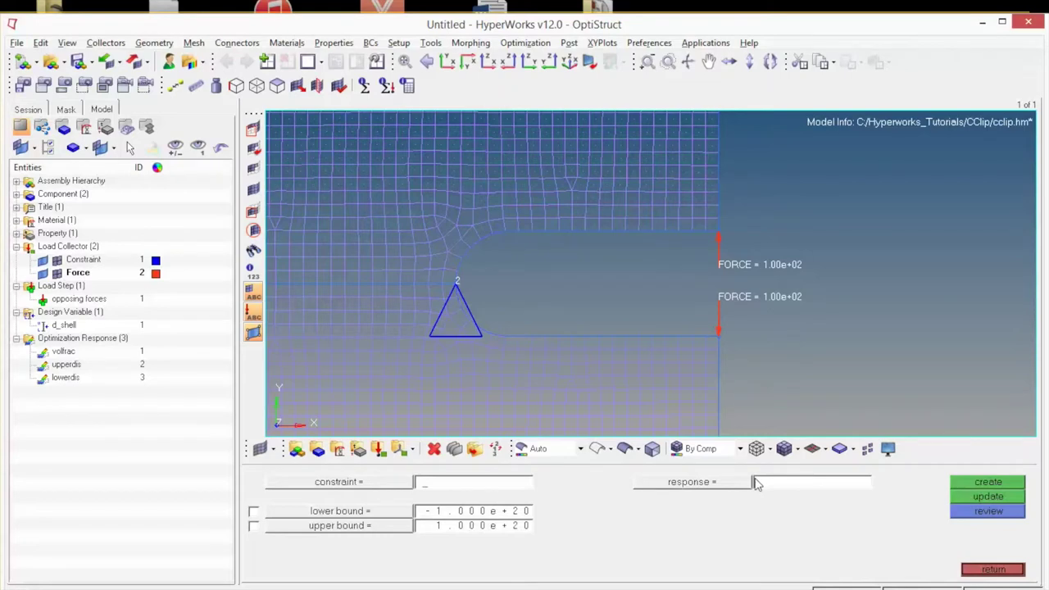
pyautogui.write('c_upper')
pyautogui.click(709, 485)
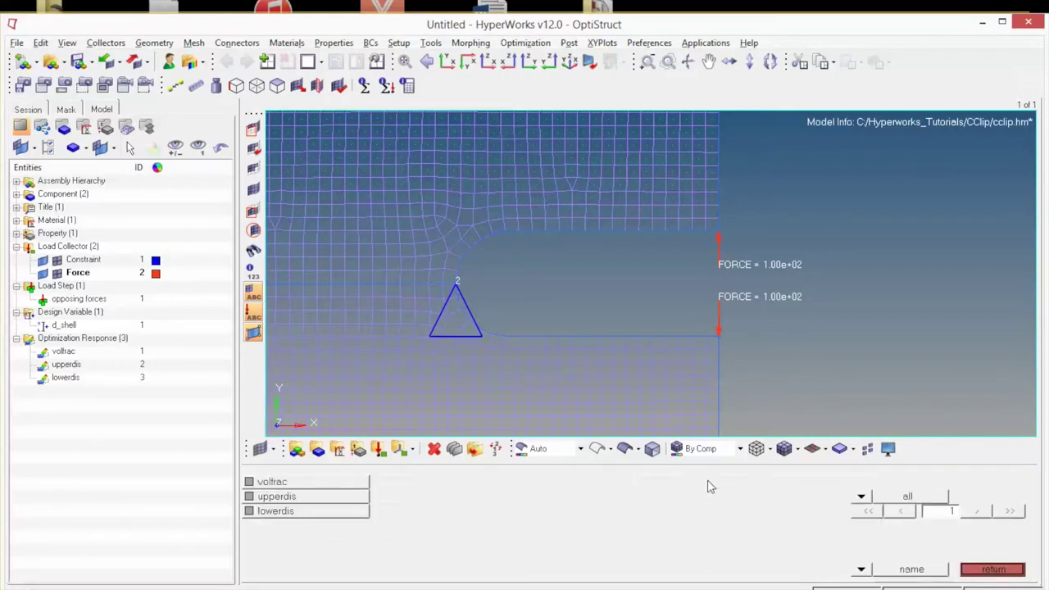
pyautogui.click(321, 500)
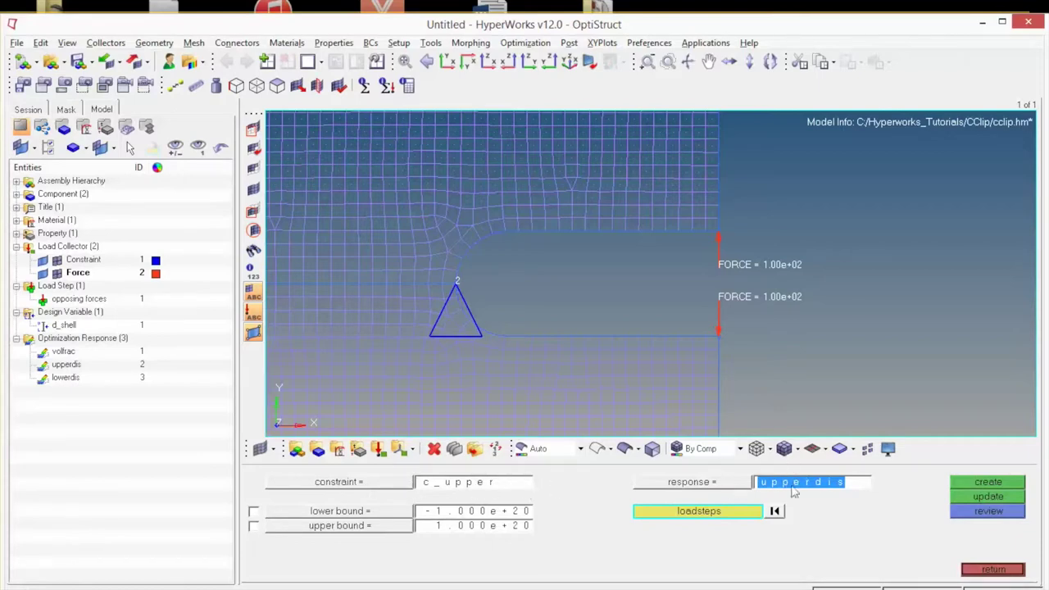
pyautogui.click(738, 510)
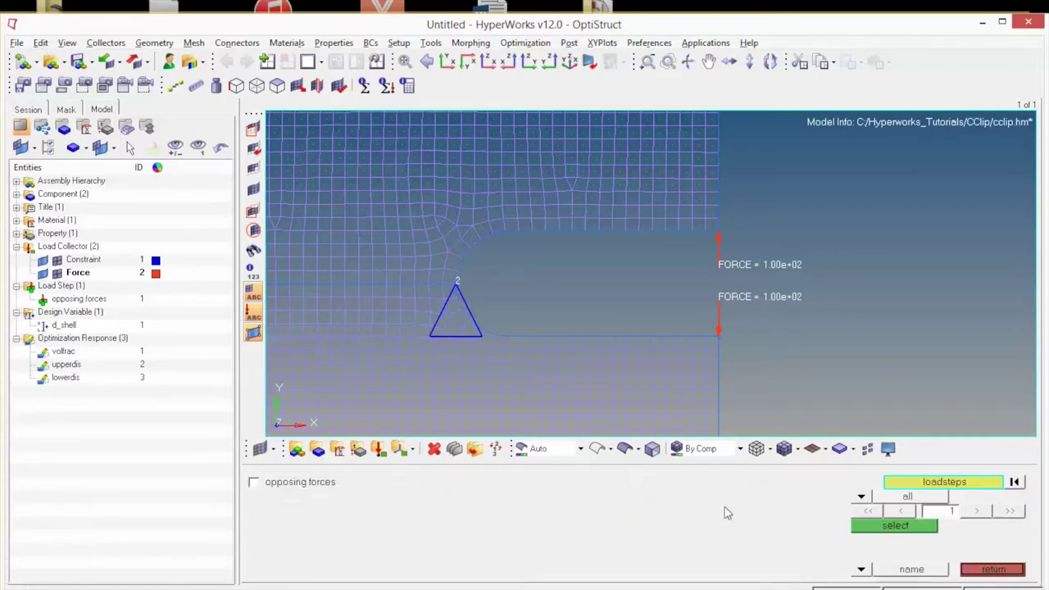
pyautogui.click(253, 482)
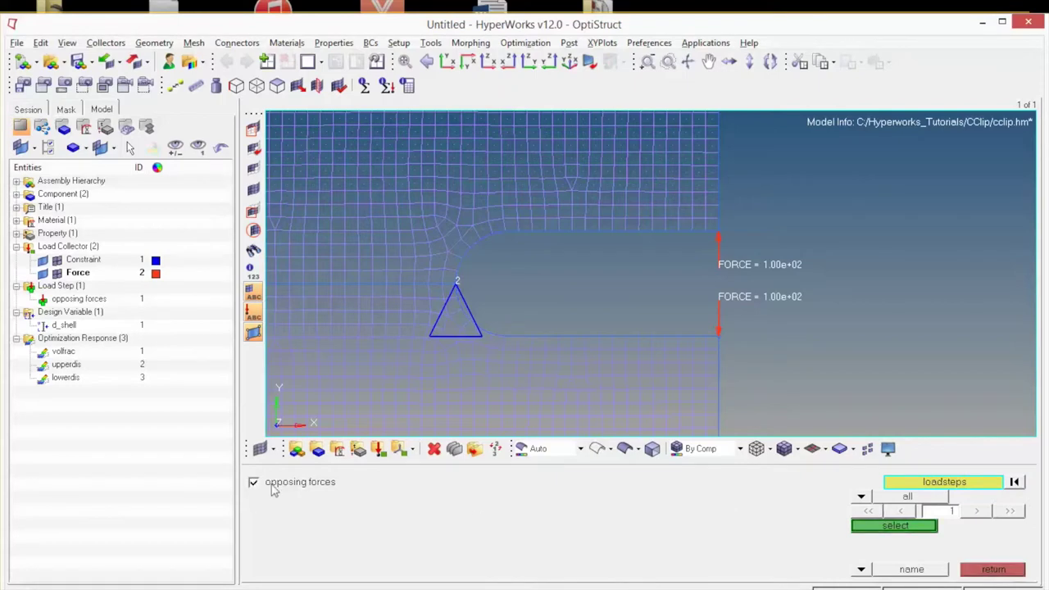
pyautogui.click(903, 526)
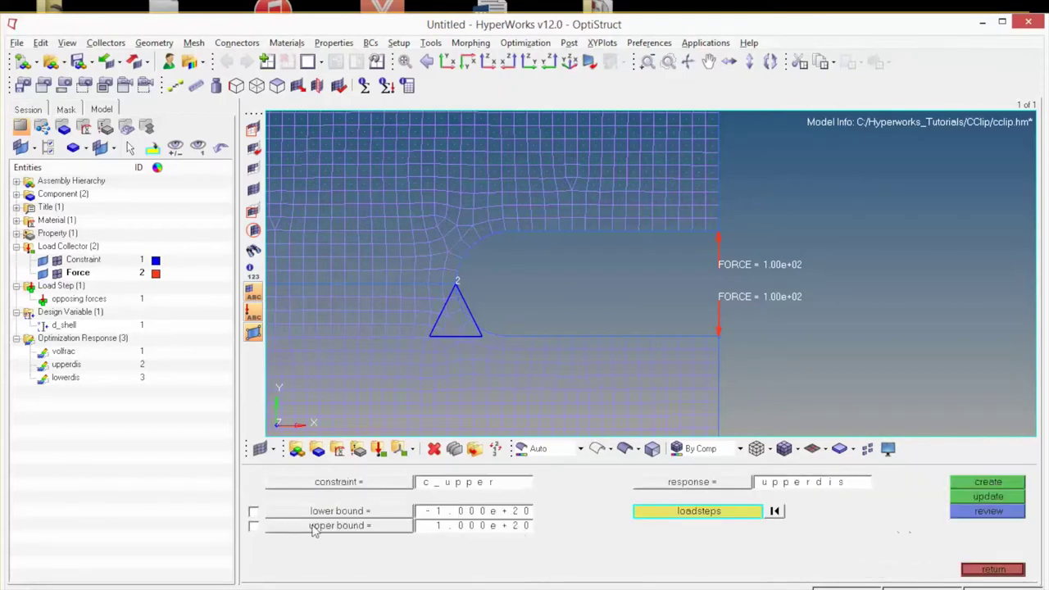
# Step: Enable the upper bound of c_upper, set it to 0.070 and create the constraint
pyautogui.click(253, 526)
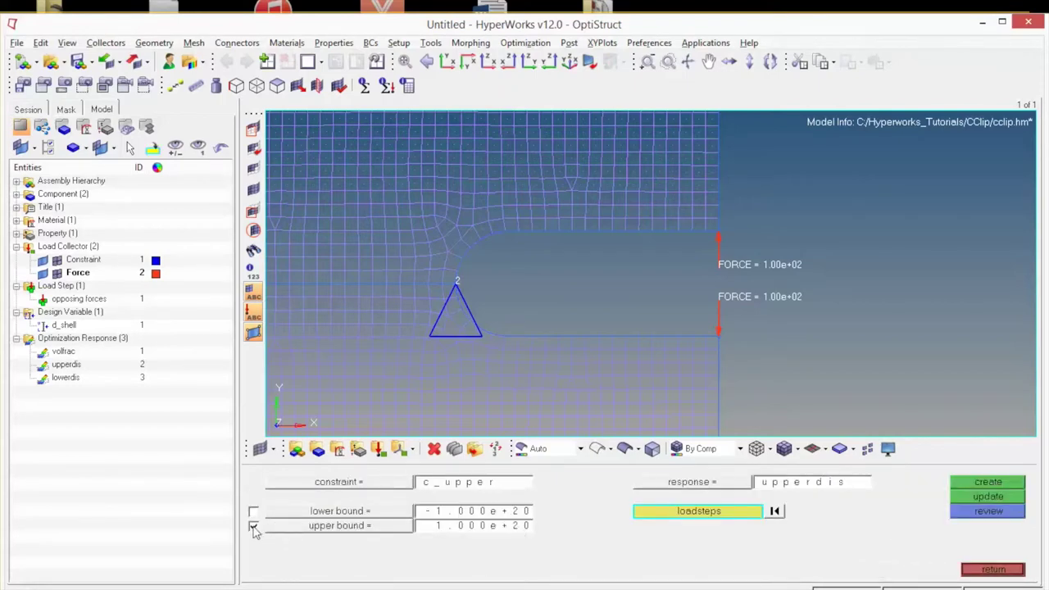
pyautogui.click(503, 526)
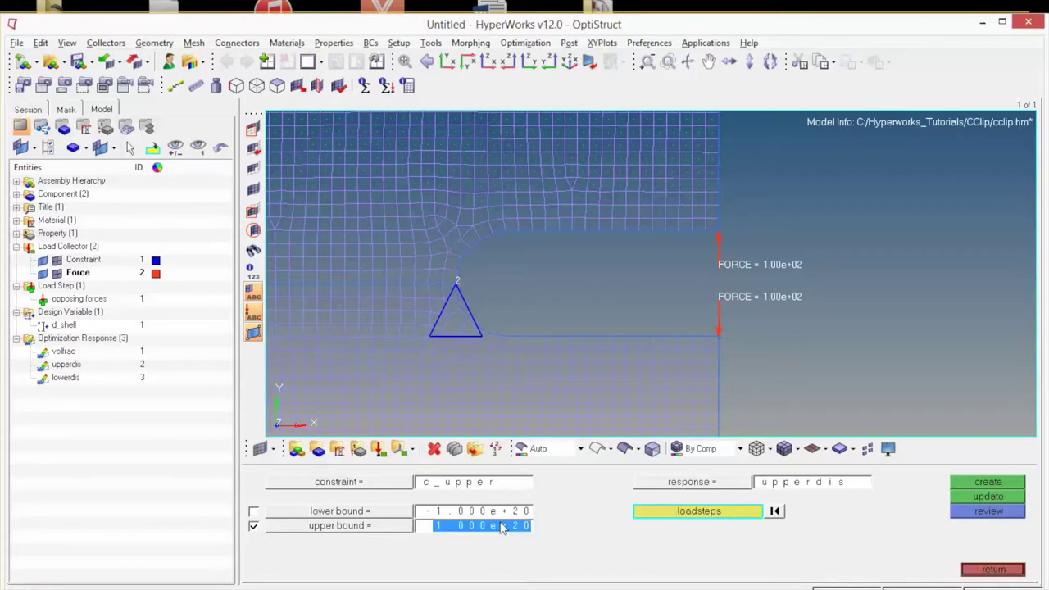
pyautogui.write('0.07')
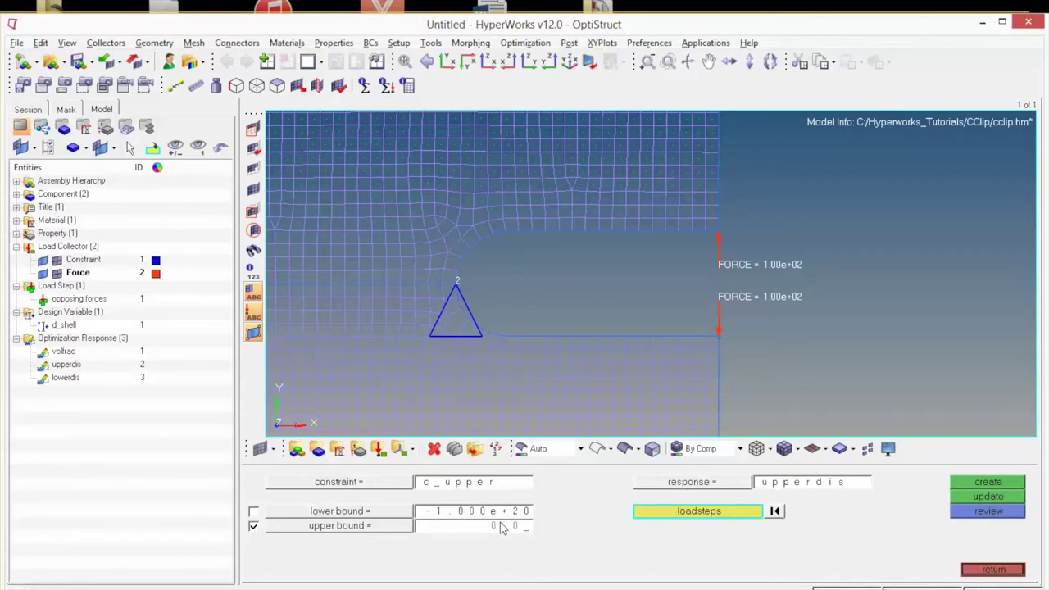
pyautogui.write('0')
pyautogui.click(995, 483)
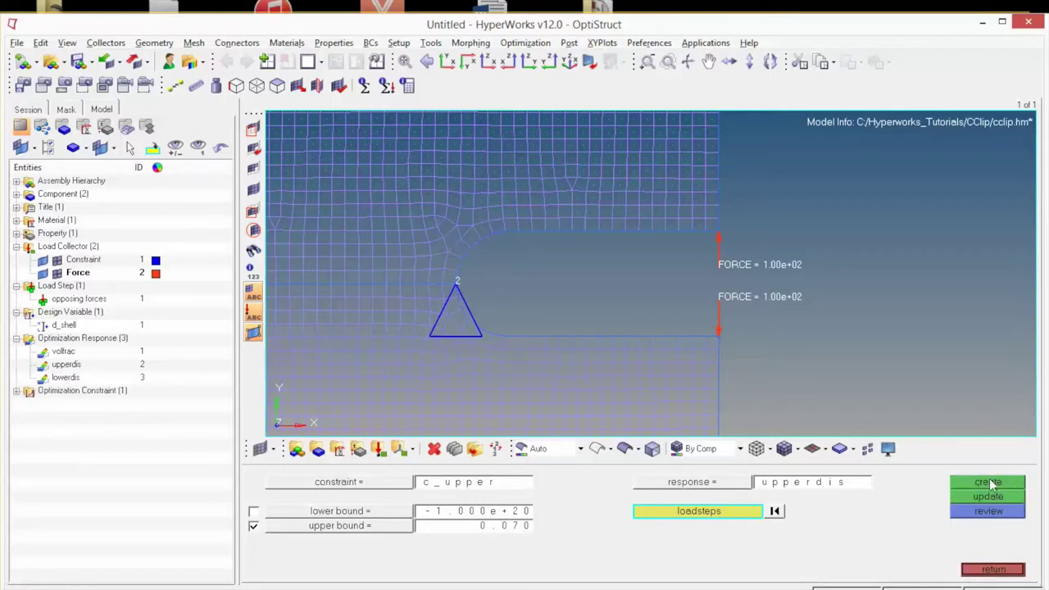
pyautogui.click(17, 391)
# Step: Name a second displacement constraint c_lower, using the lowerdis response and the opposing forces load step
pyautogui.doubleClick(437, 488)
pyautogui.write('c_lower')
pyautogui.click(709, 485)
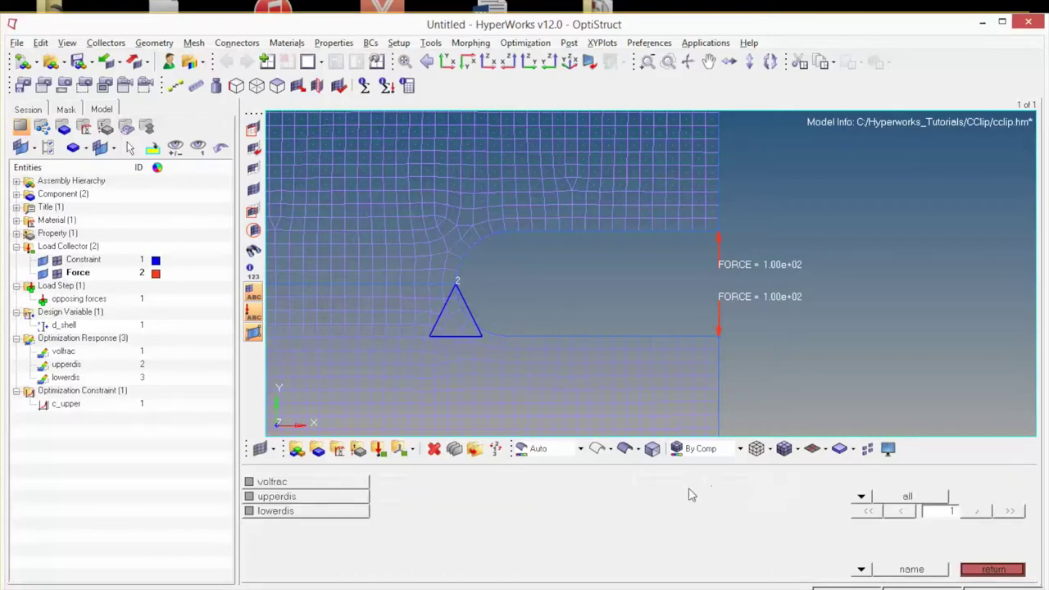
pyautogui.click(292, 510)
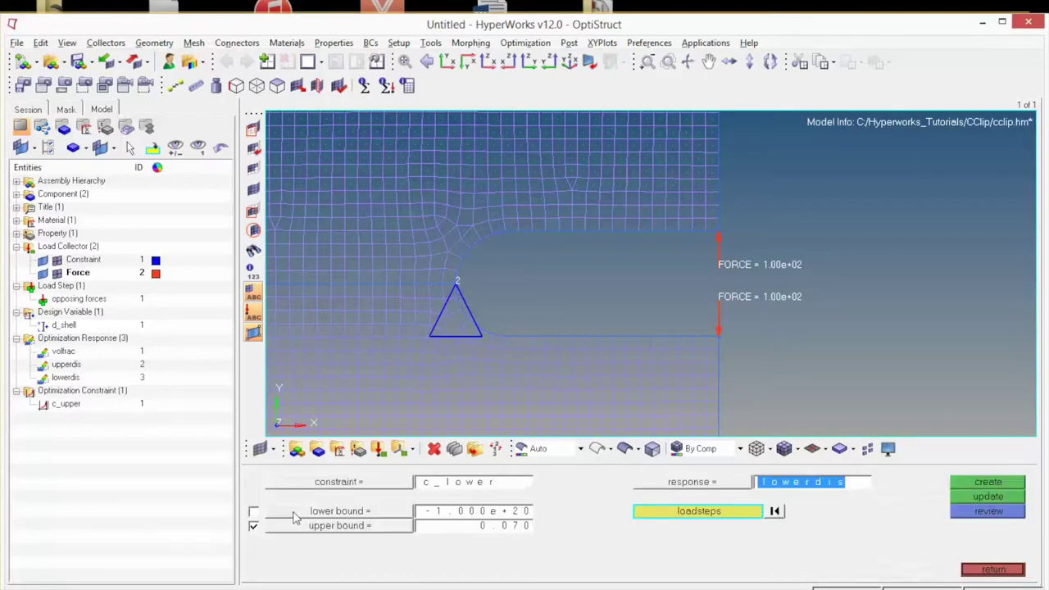
pyautogui.click(666, 513)
pyautogui.click(275, 487)
pyautogui.click(909, 527)
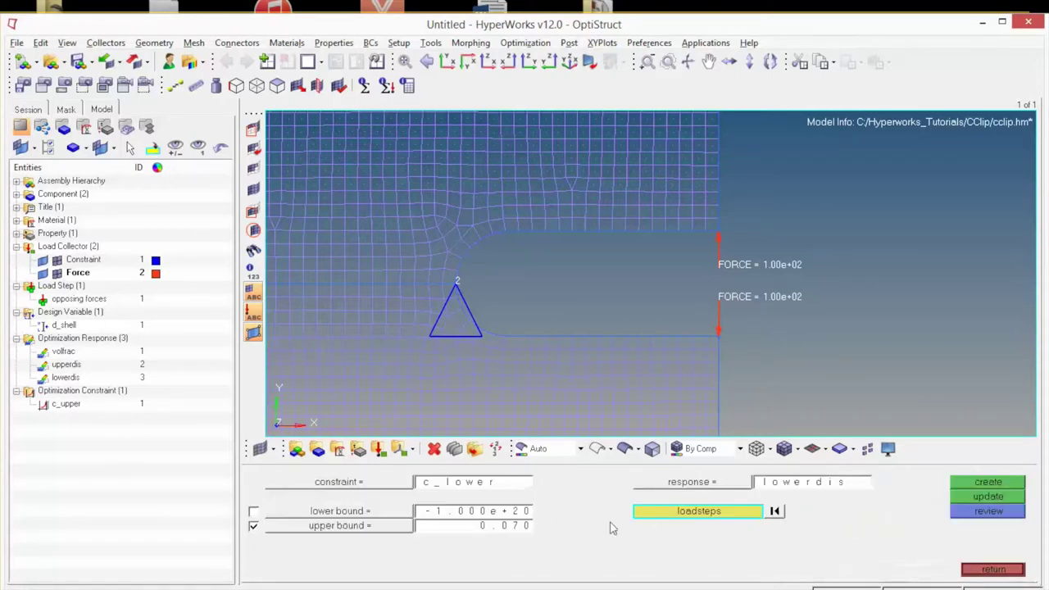
# Step: Give c_lower only a lower bound, with the upper bound disabled, set it to -0.070 and create the constraint
pyautogui.click(253, 511)
pyautogui.click(481, 511)
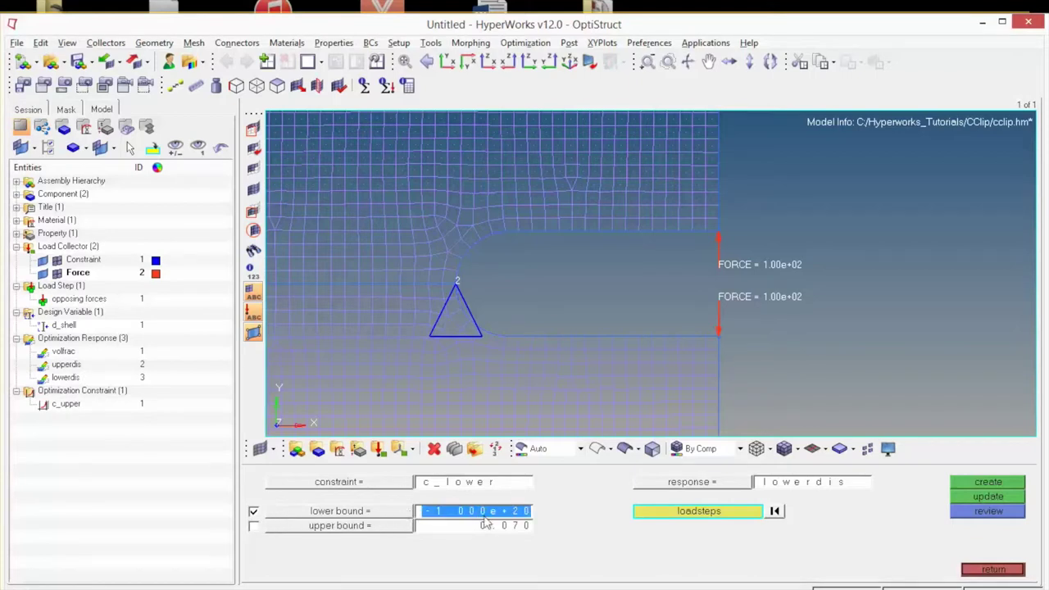
pyautogui.write('-0.')
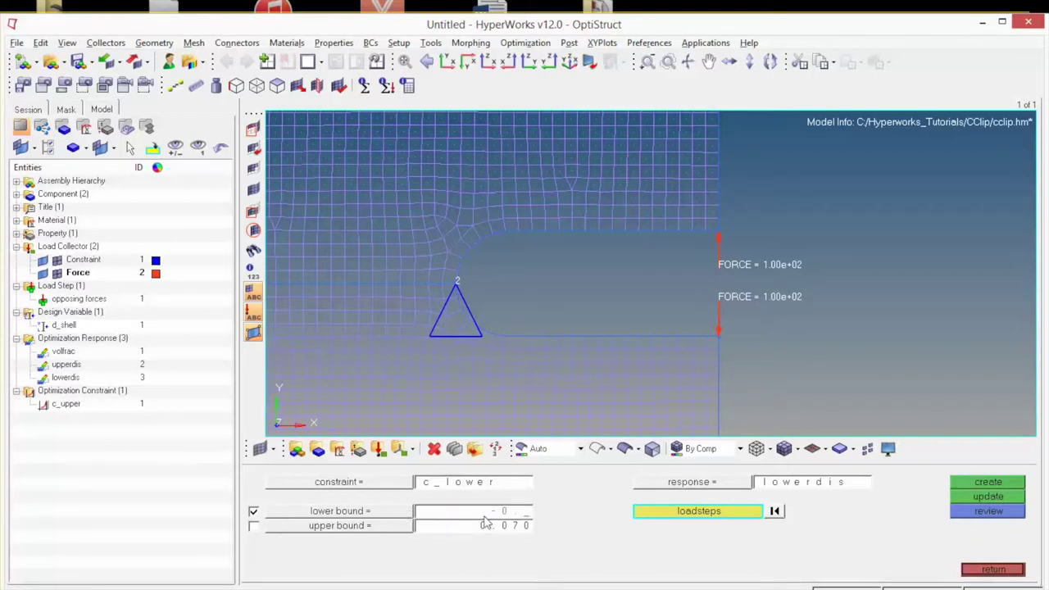
pyautogui.write('070')
pyautogui.click(993, 483)
pyautogui.click(1006, 572)
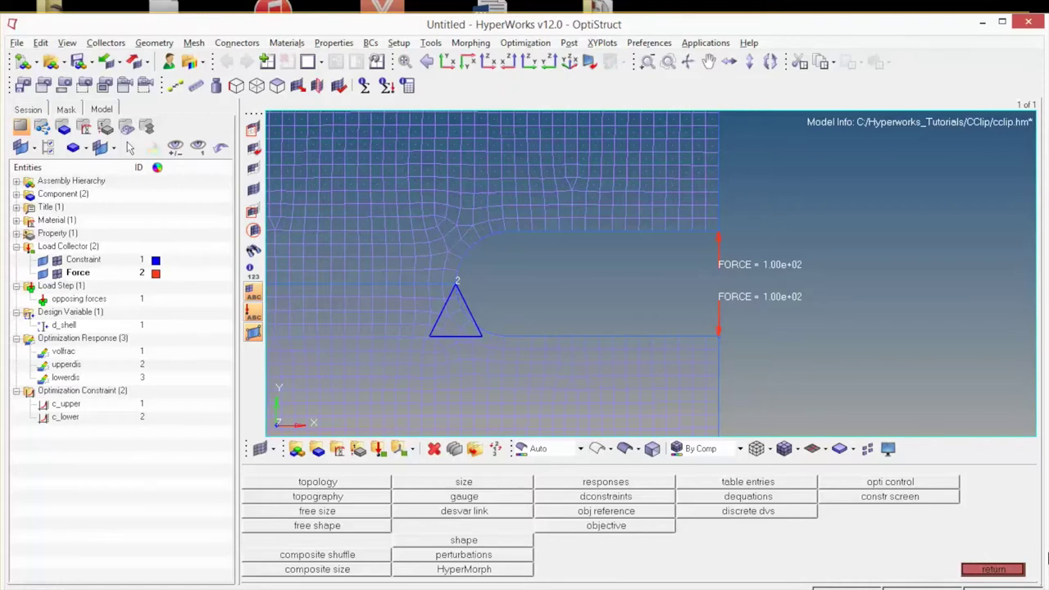
# Step: Create the optimization objective that minimizes (min) the volfrac response
pyautogui.click(613, 529)
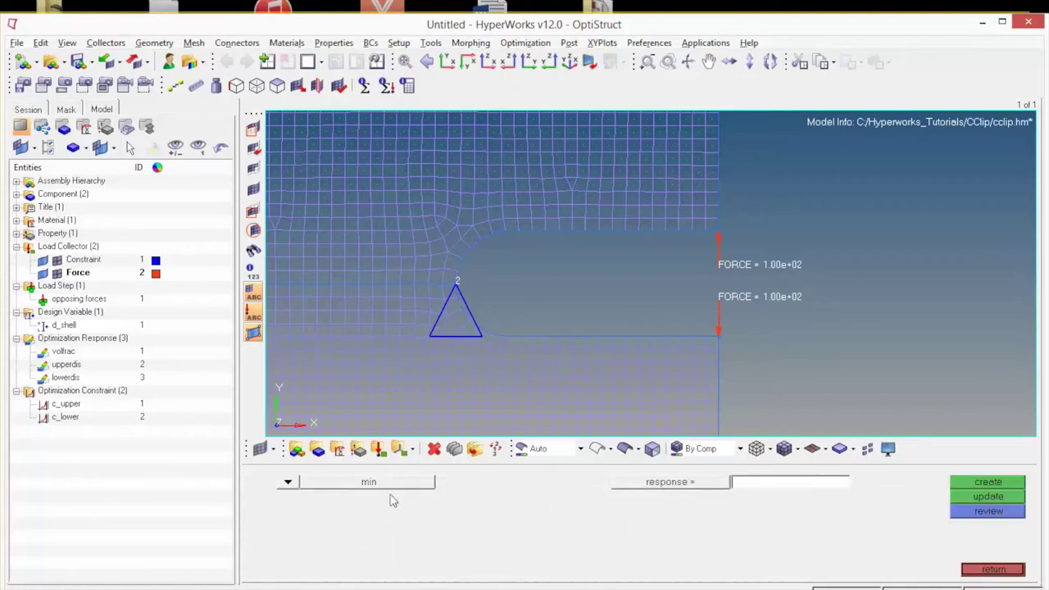
pyautogui.click(288, 485)
pyautogui.click(680, 483)
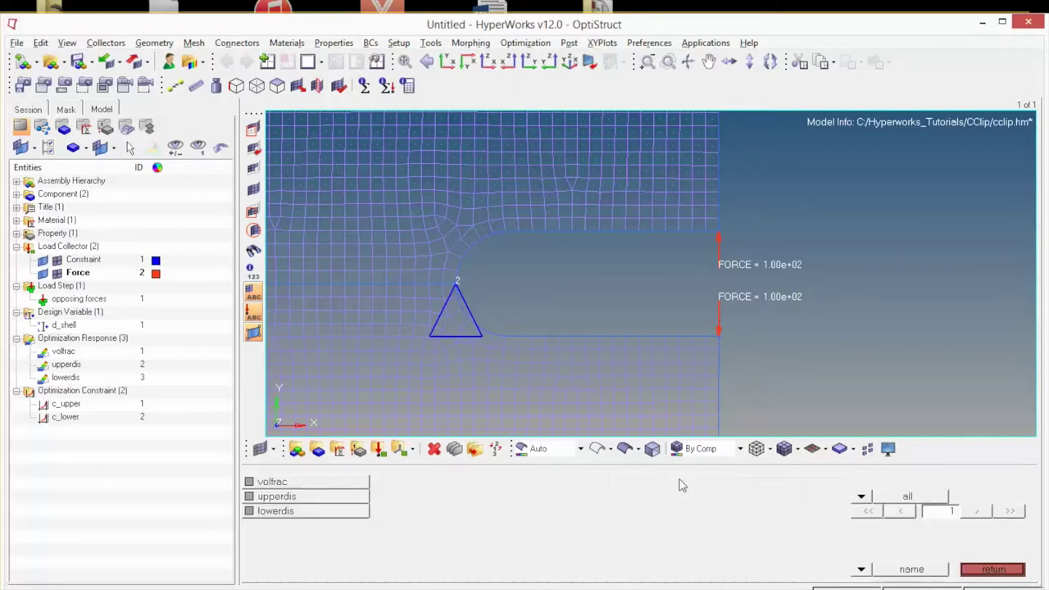
pyautogui.click(336, 484)
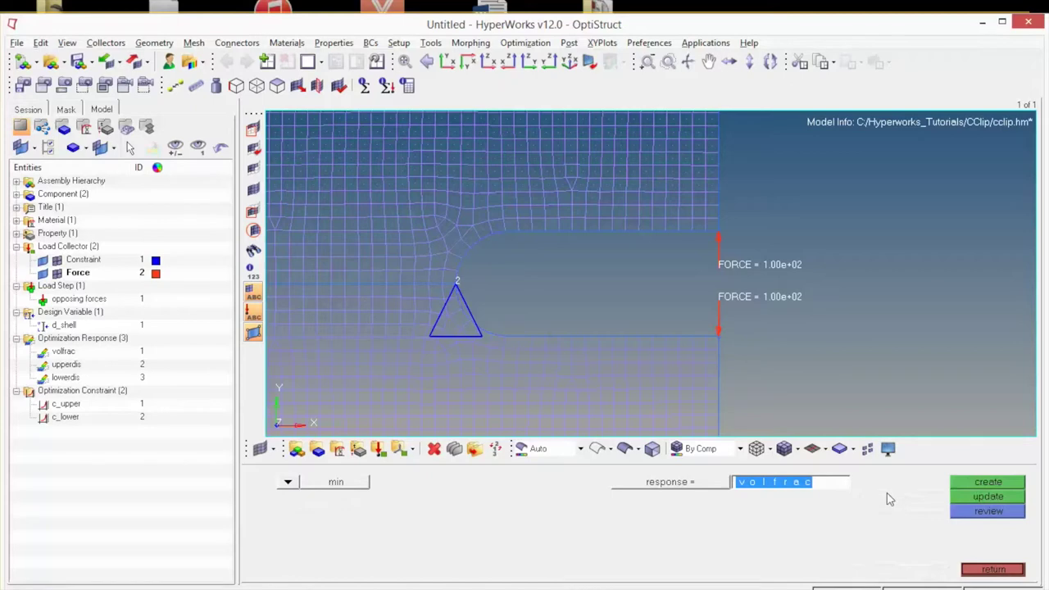
pyautogui.click(989, 484)
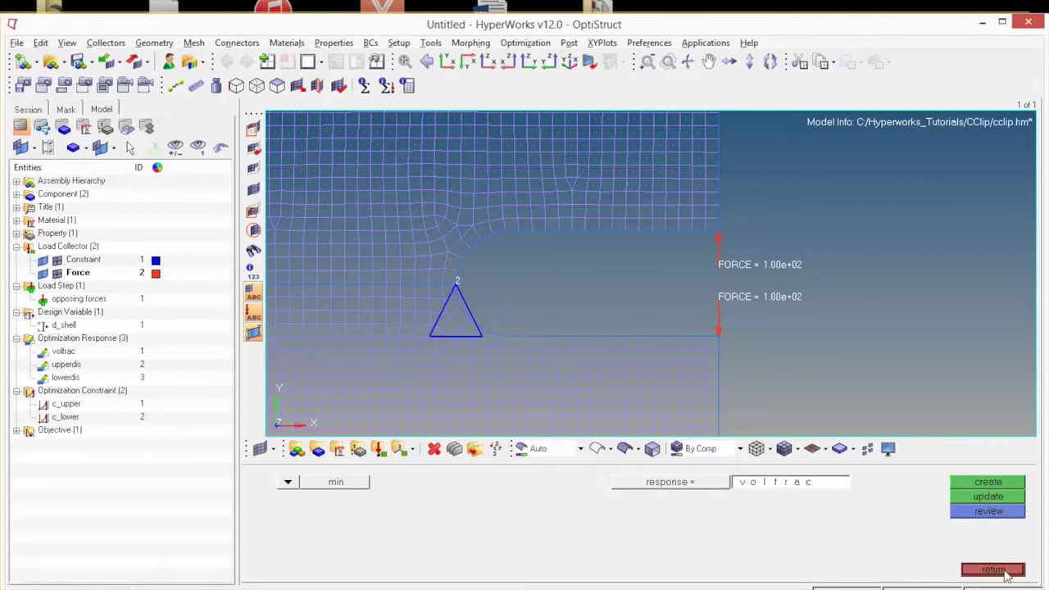
pyautogui.click(1006, 574)
pyautogui.click(1004, 574)
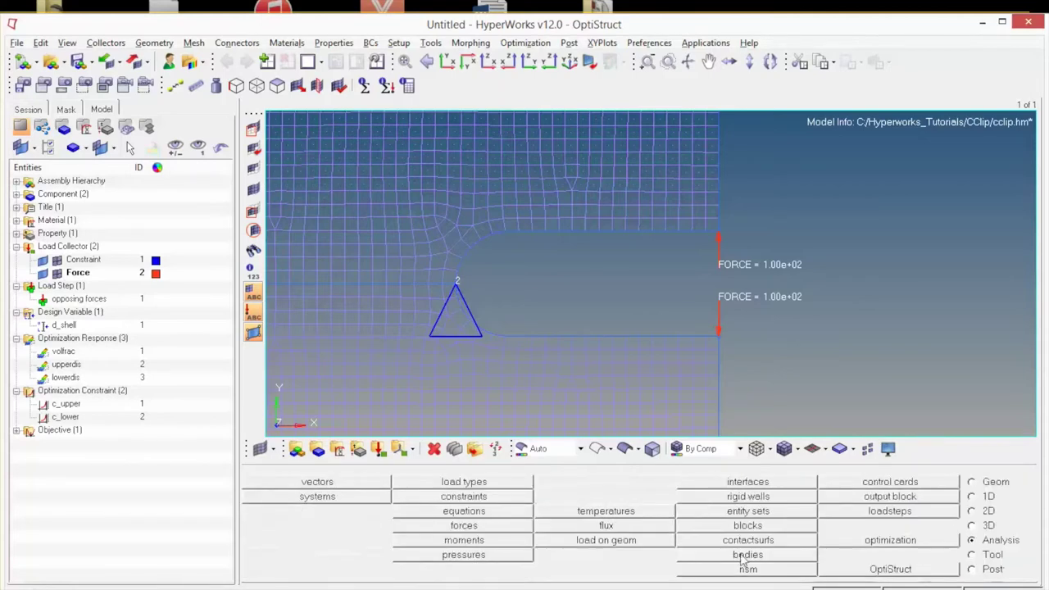
pyautogui.click(17, 430)
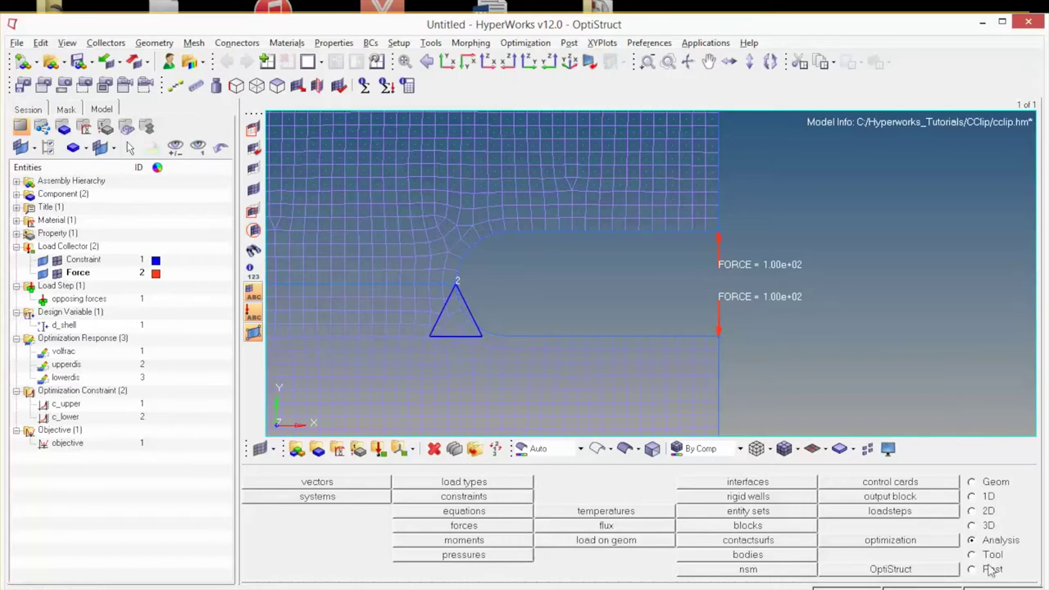
# Step: Add a SCREEN control card with SCREEN_V1 set to OUT
pyautogui.click(904, 485)
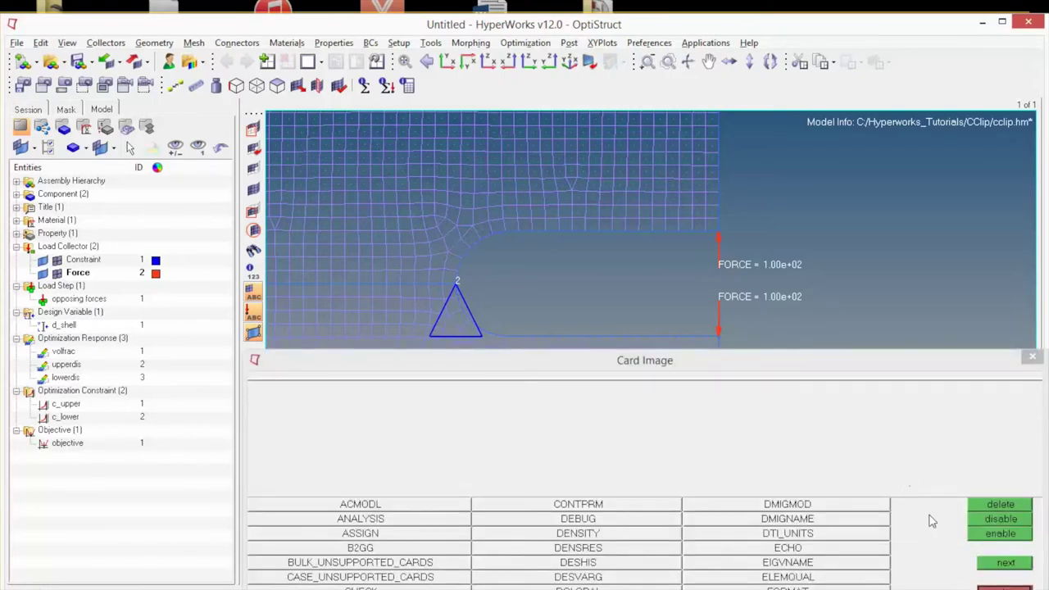
pyautogui.click(1011, 565)
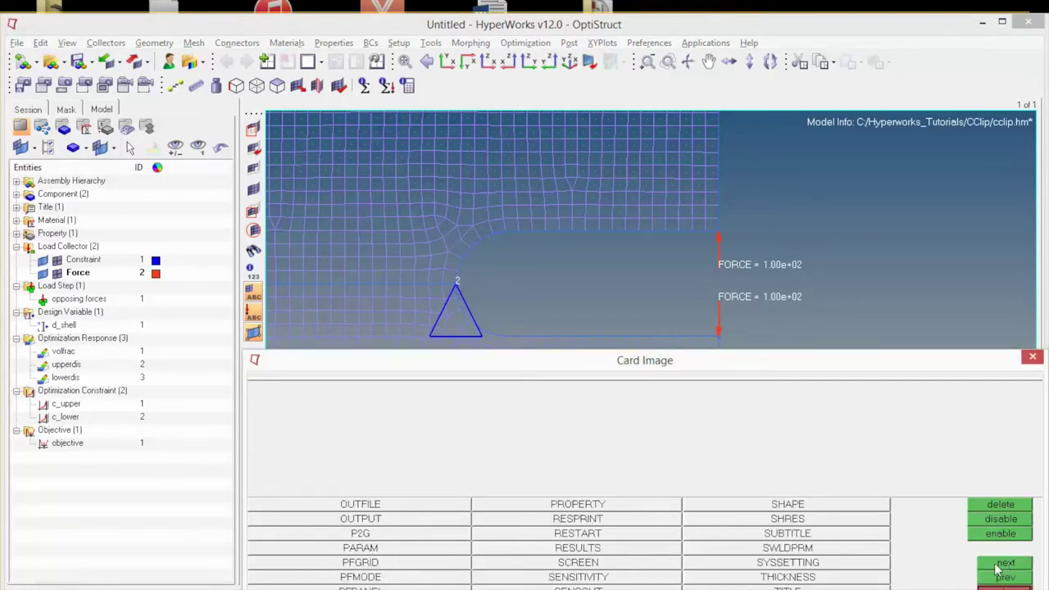
pyautogui.click(609, 563)
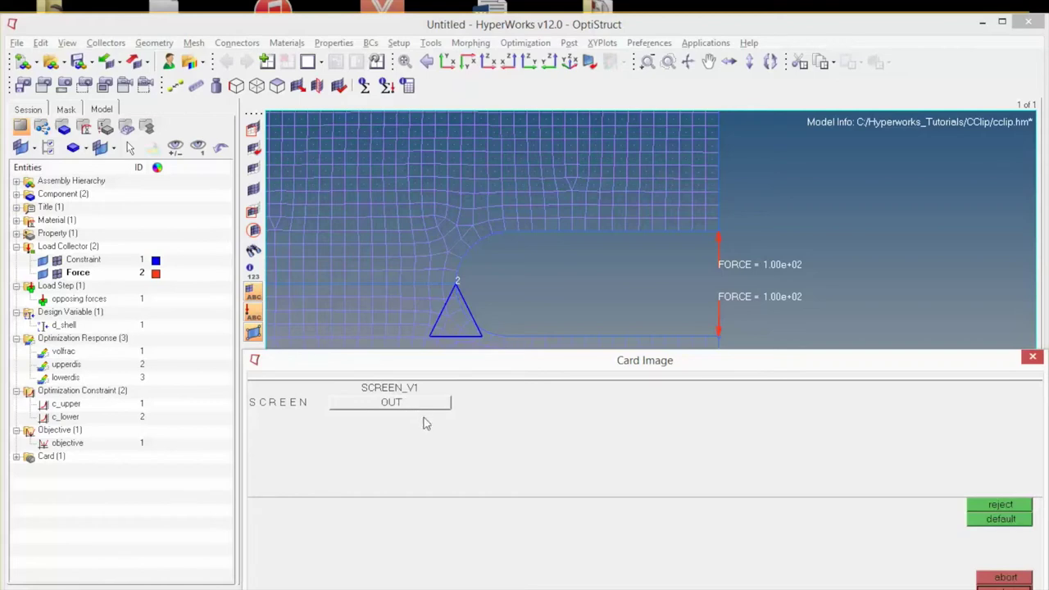
pyautogui.click(336, 403)
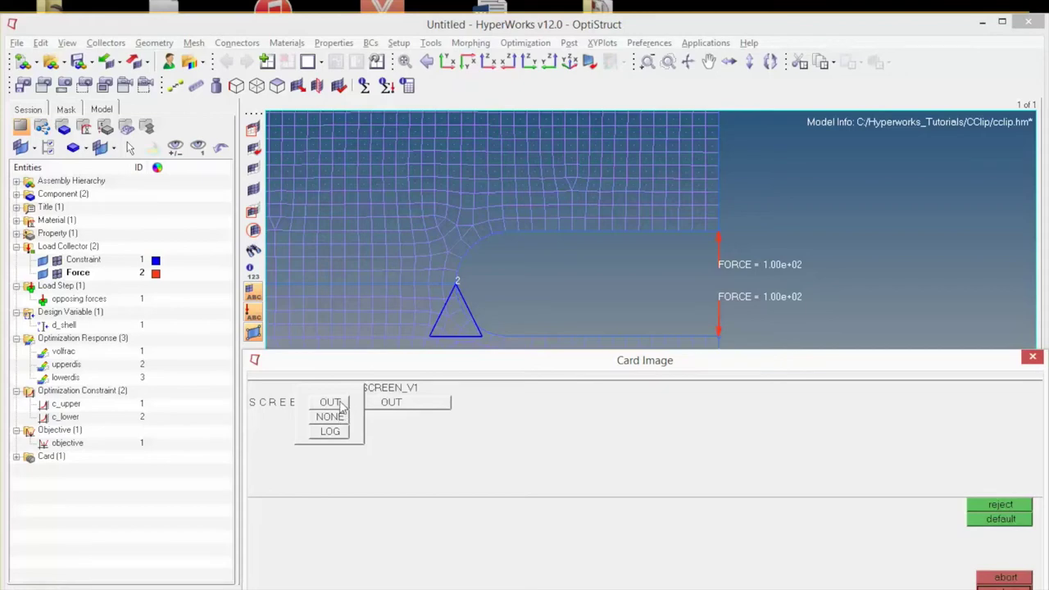
pyautogui.click(341, 402)
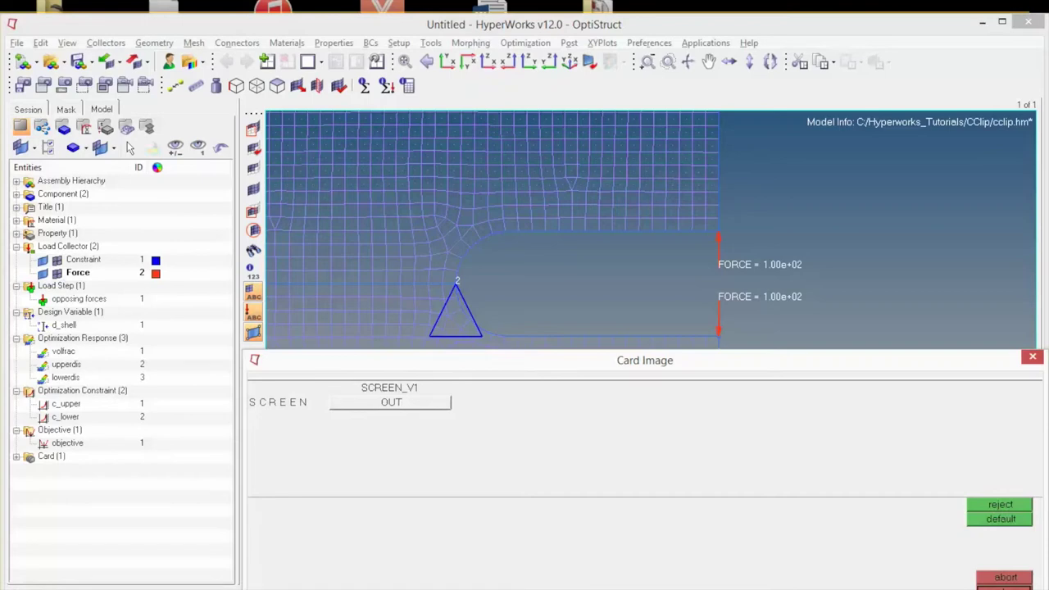
pyautogui.click(1005, 587)
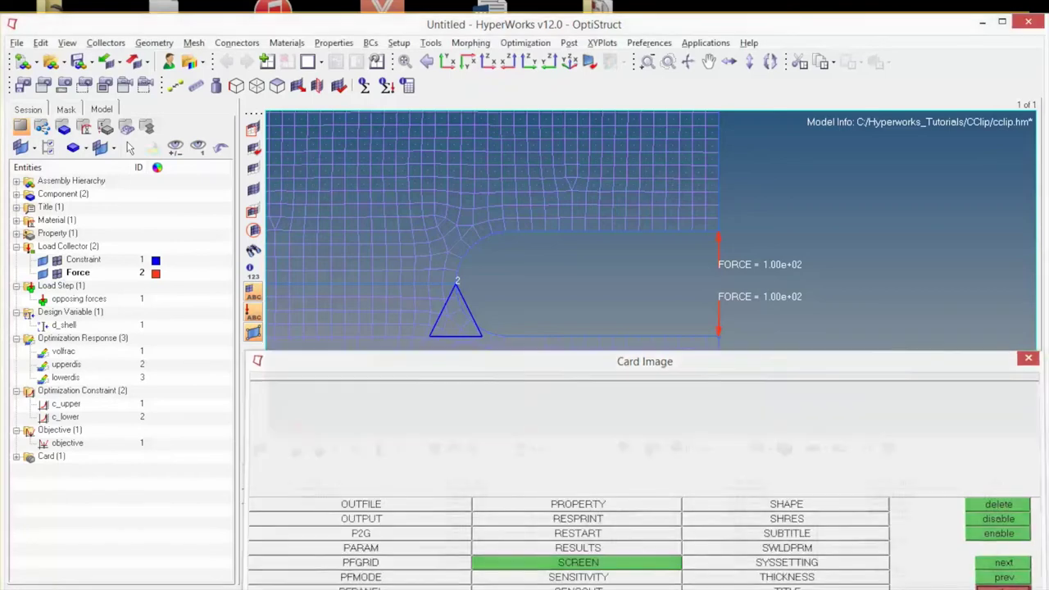
pyautogui.click(1005, 587)
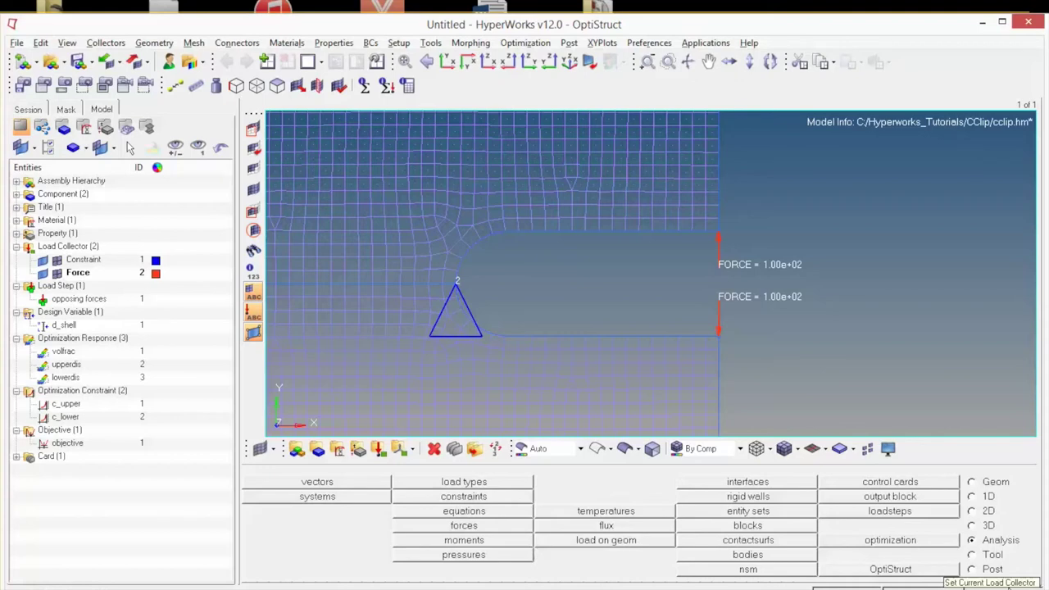
# Step: Run the OptiStruct optimization, overwriting the existing cclip.fem, and reposition and enlarge the solver window to follow the iterations
pyautogui.click(915, 574)
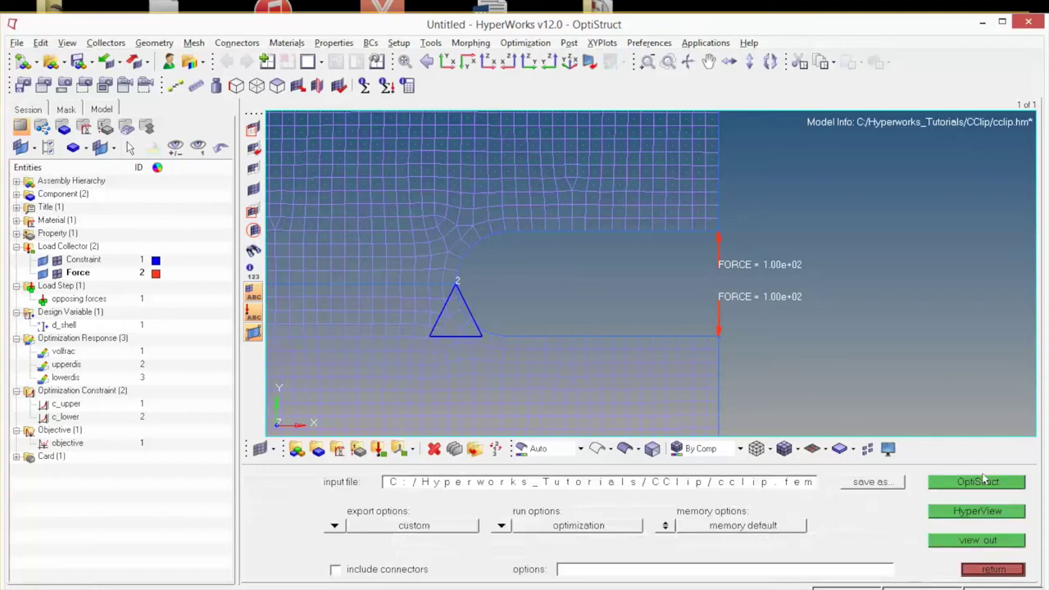
pyautogui.click(981, 481)
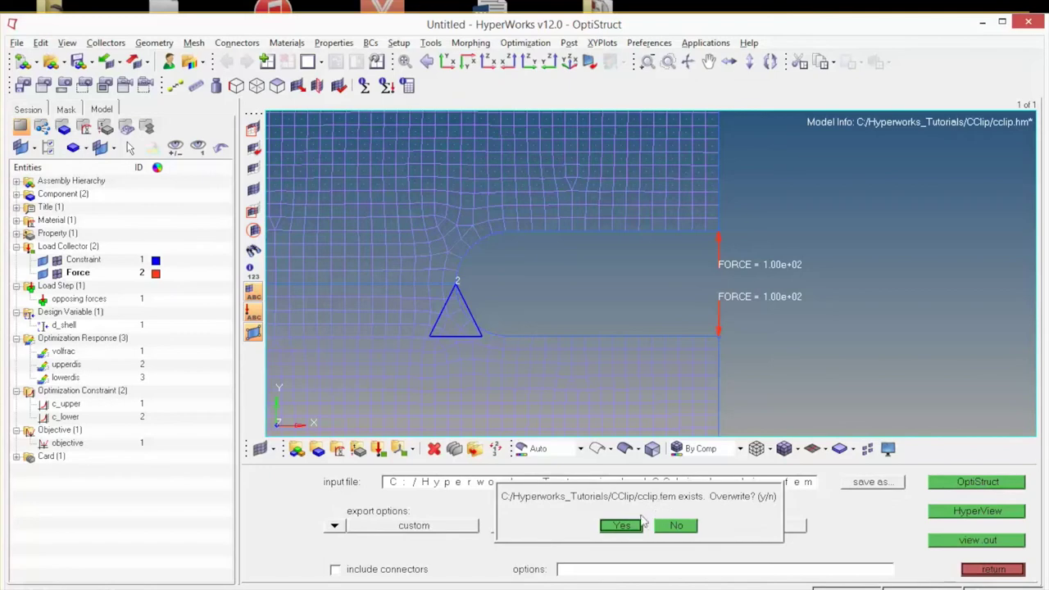
pyautogui.click(618, 525)
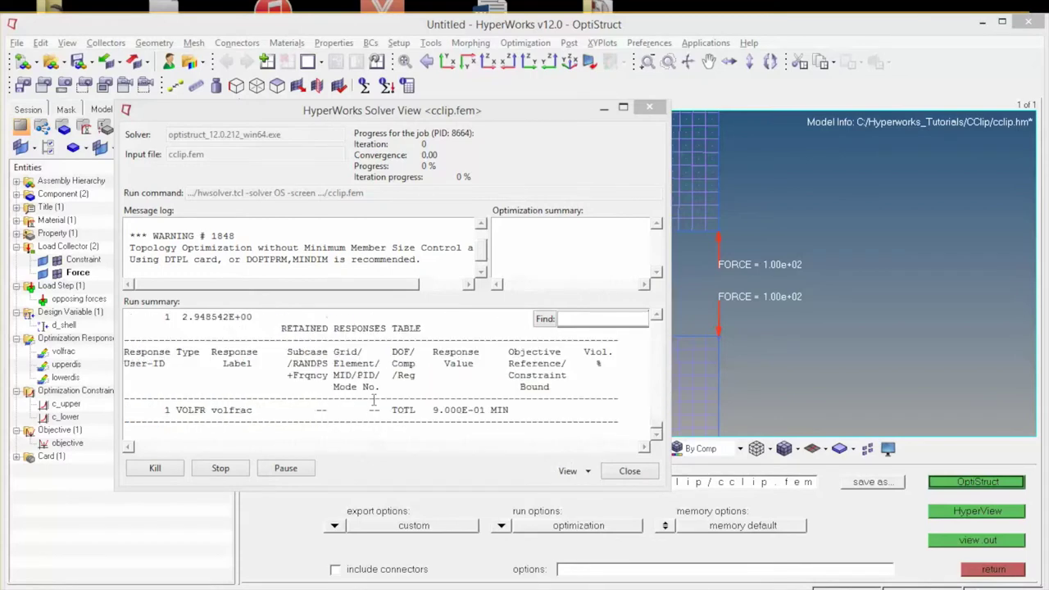
pyautogui.moveTo(450, 115); pyautogui.dragTo(368, 52)
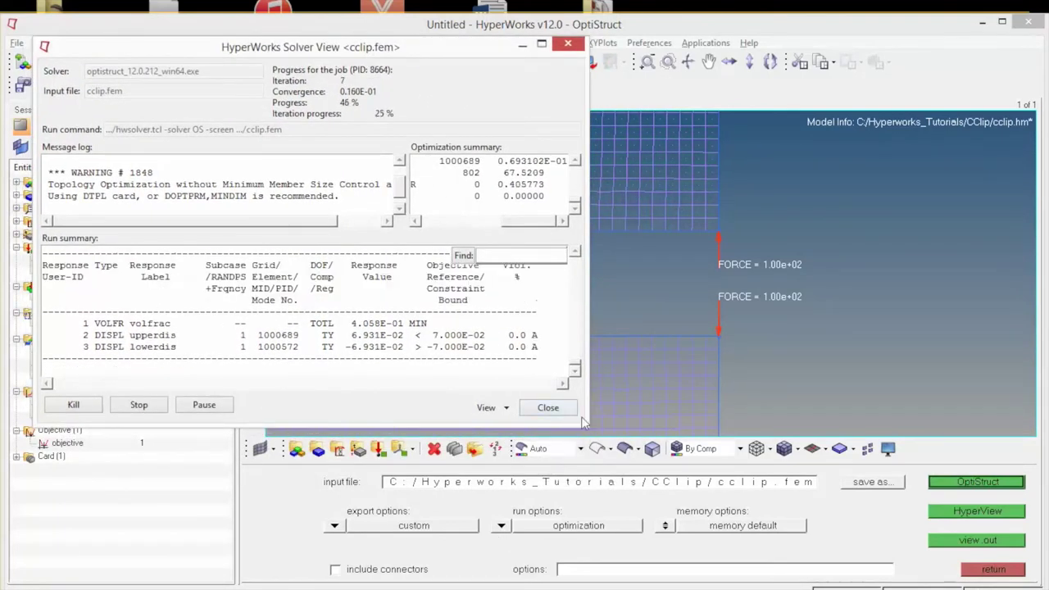
pyautogui.moveTo(588, 426); pyautogui.dragTo(668, 587)
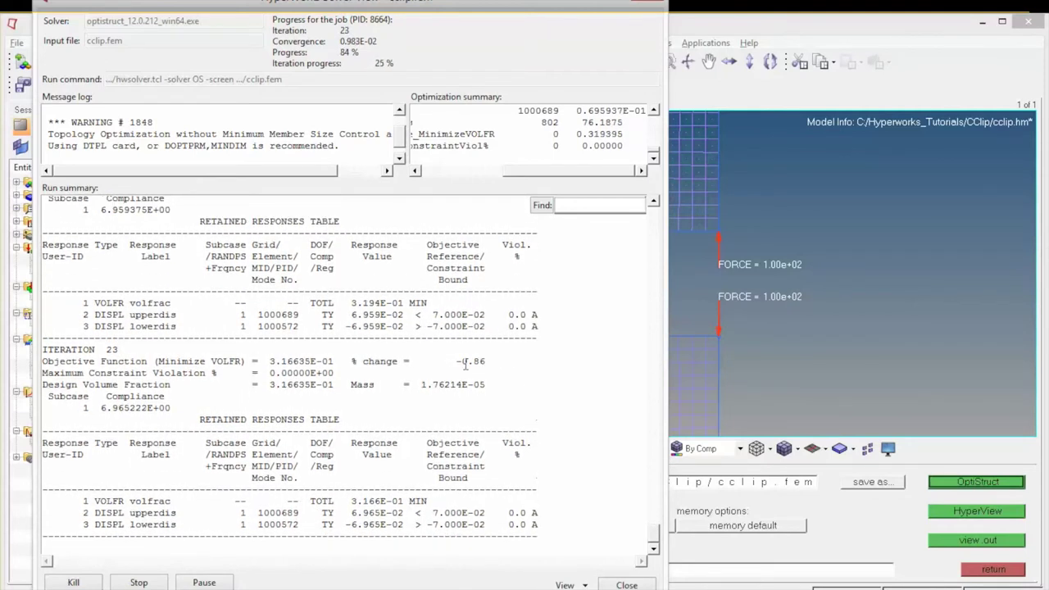
# Step: Examine the run summary in the solver window, including the last iterations' retained responses table and the convergence report
pyautogui.moveTo(422, 367); pyautogui.dragTo(489, 359)
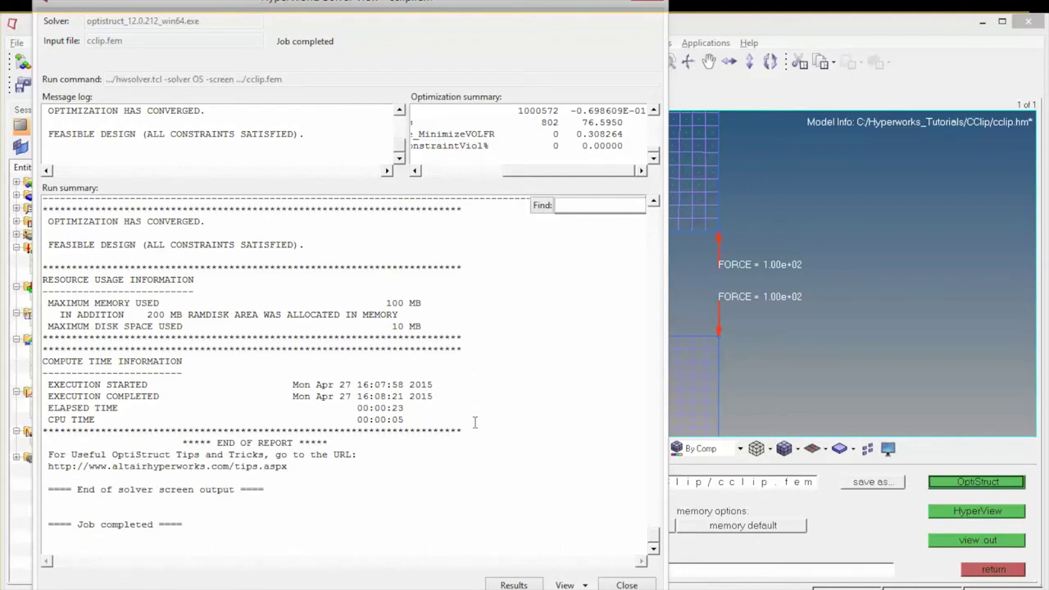
pyautogui.scroll(15, 474, 422)
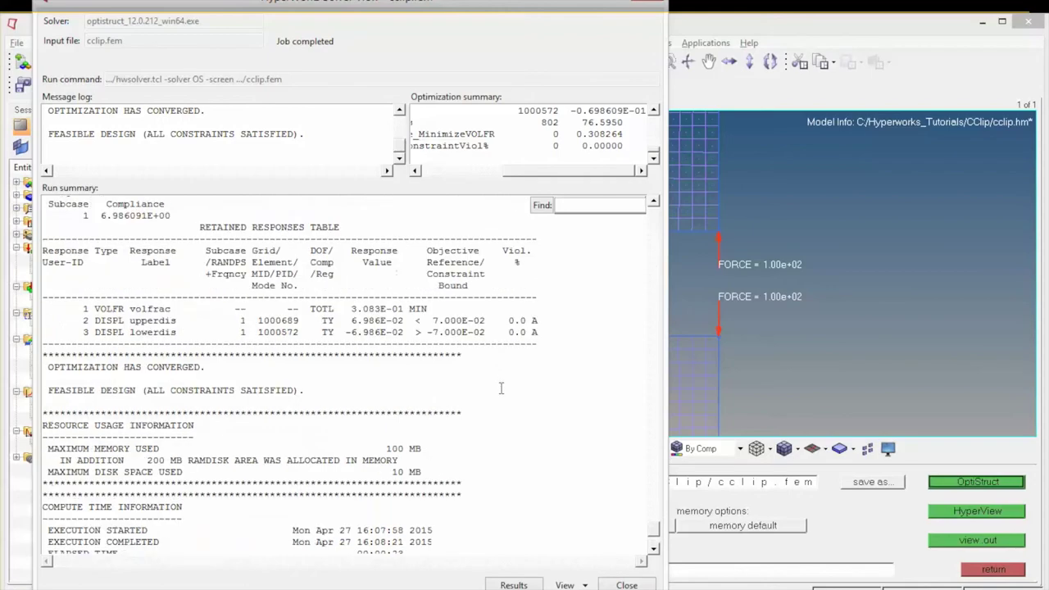
pyautogui.scroll(-15, 507, 391)
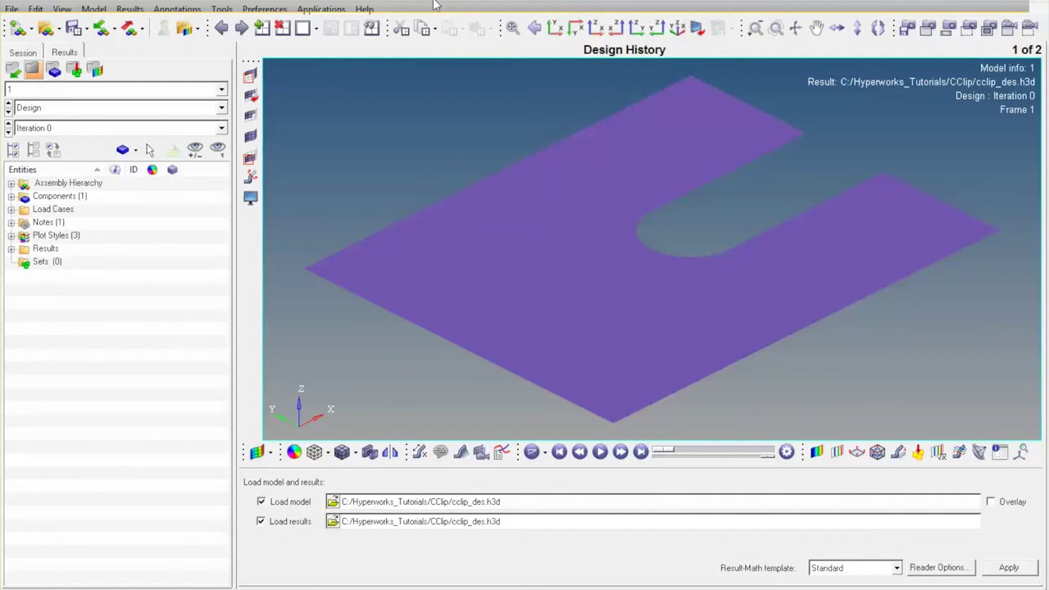
# Step: Reposition the HyperView window with the cclip_des.h3d results and enlarge it to fill most of the screen
pyautogui.moveTo(435, 4); pyautogui.dragTo(358, 21)
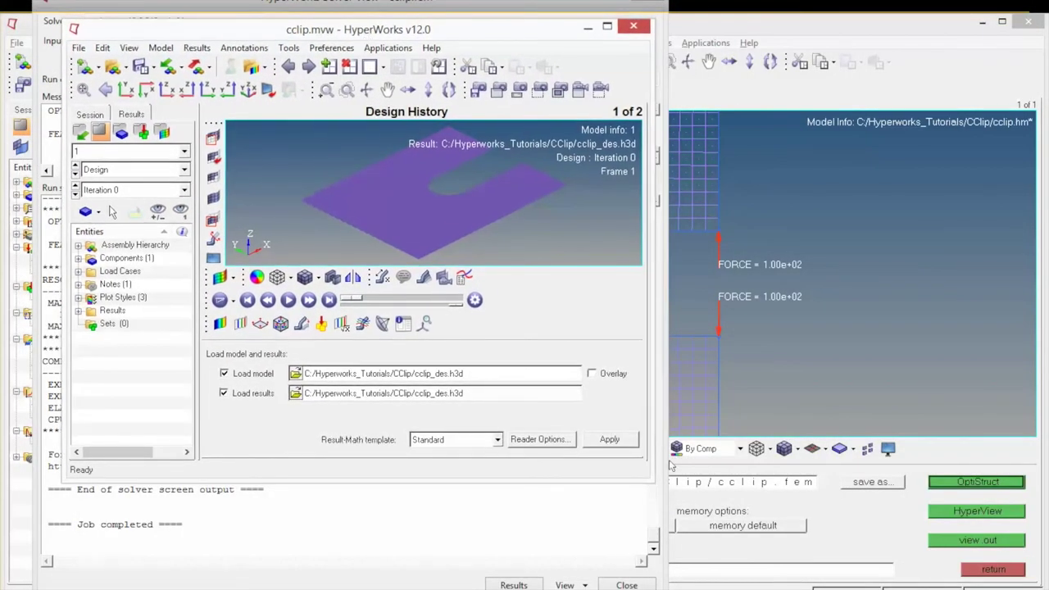
pyautogui.moveTo(656, 484); pyautogui.dragTo(951, 576)
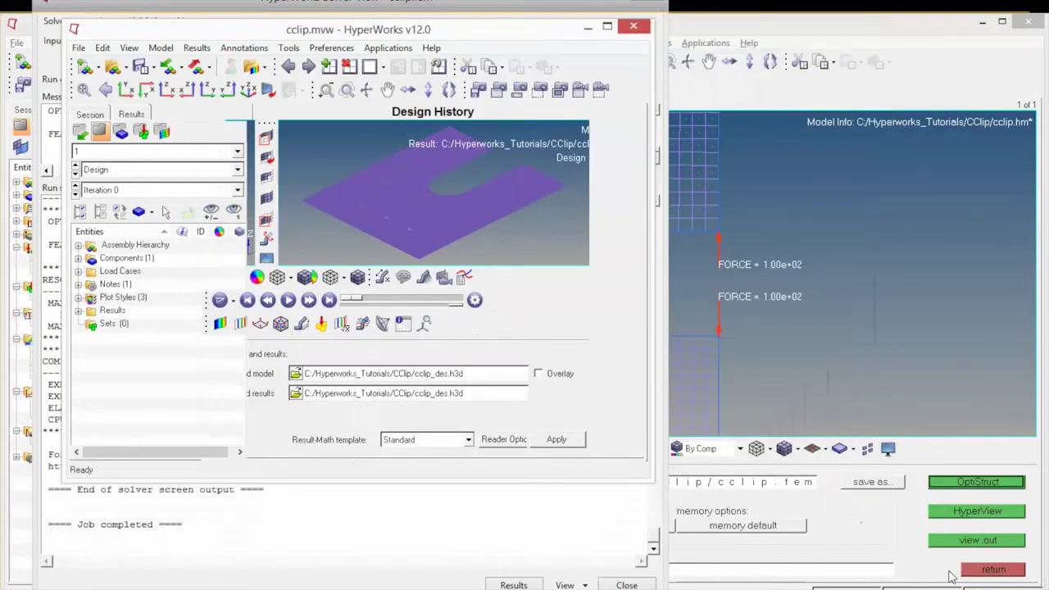
pyautogui.moveTo(650, 479); pyautogui.dragTo(1034, 567)
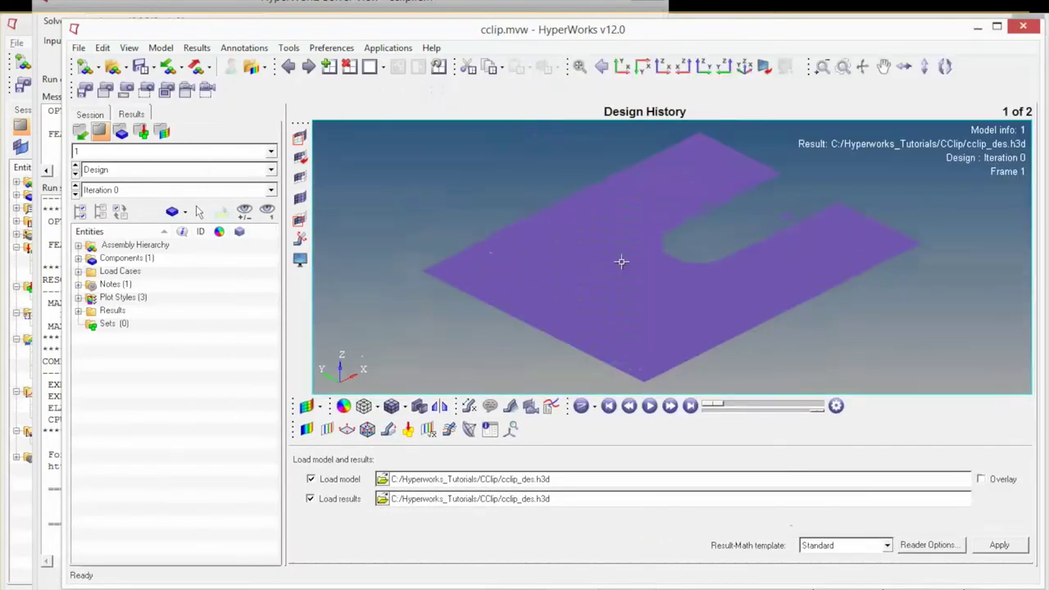
# Step: Keep the Design load case and set the displayed simulation to the last one, Iteration 28
pyautogui.click(190, 169)
pyautogui.click(148, 171)
pyautogui.click(132, 190)
pyautogui.scroll(-8, 146, 217)
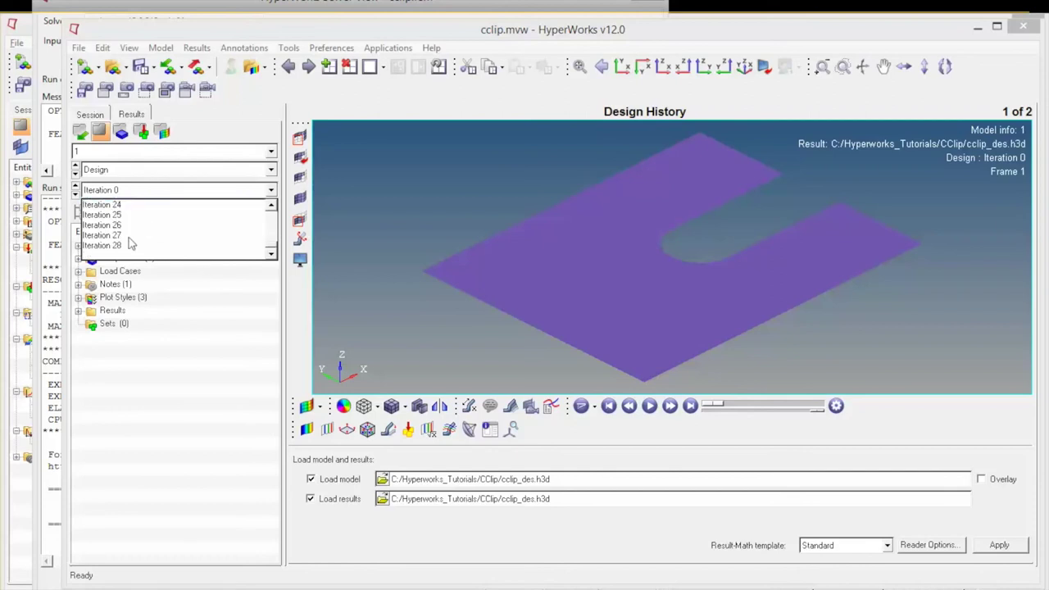
pyautogui.click(119, 236)
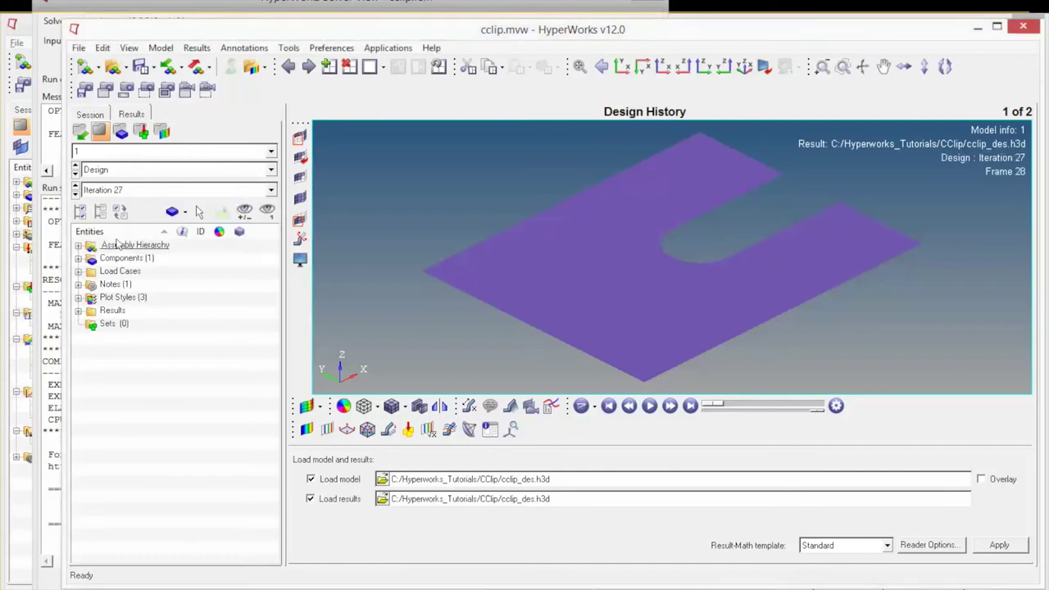
pyautogui.click(135, 193)
pyautogui.click(107, 246)
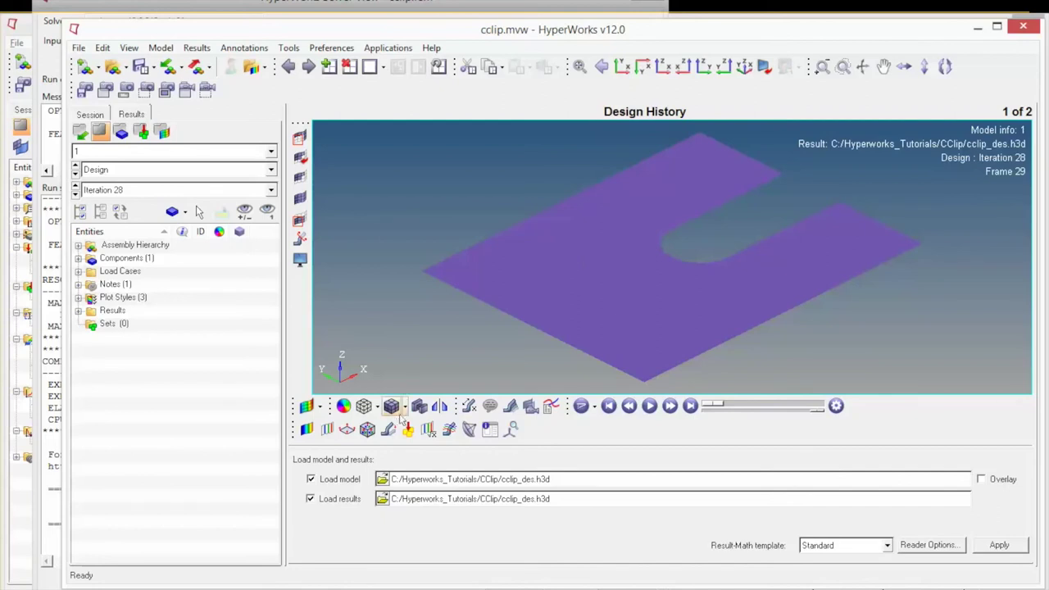
# Step: Apply a contour plot of Element Densities (Density) to the model without averaging
pyautogui.click(306, 429)
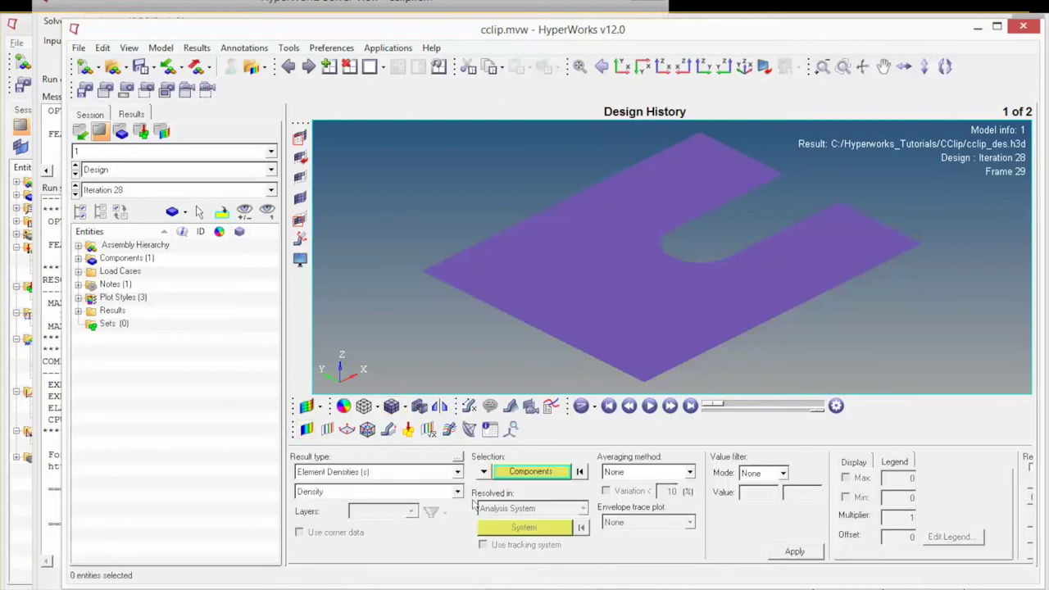
pyautogui.click(795, 551)
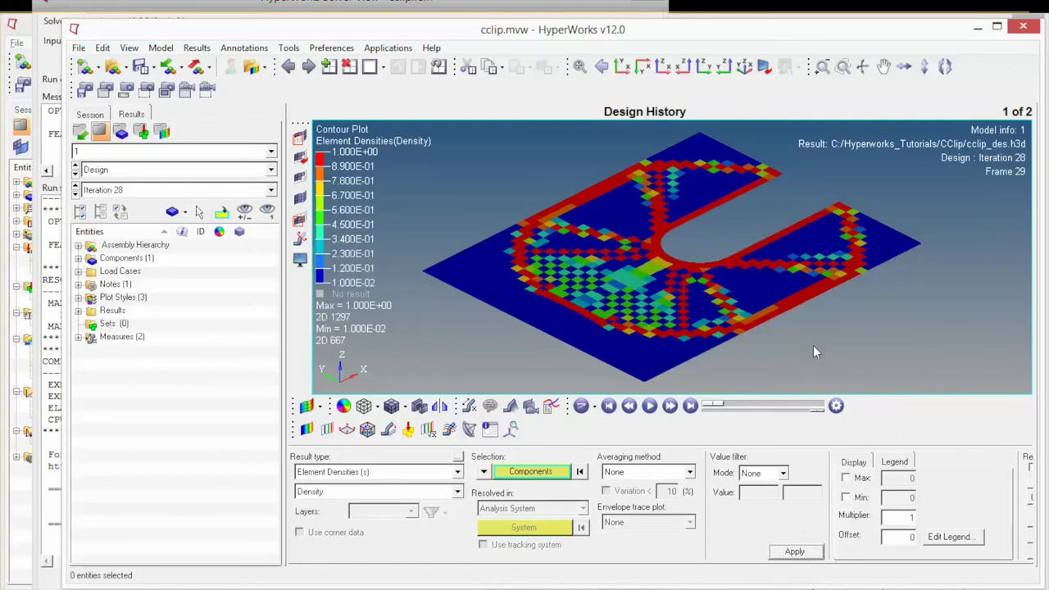
pyautogui.keyDown('ctrl'); pyautogui.moveTo(836, 313); pyautogui.dragTo(703, 318); pyautogui.keyUp('ctrl')
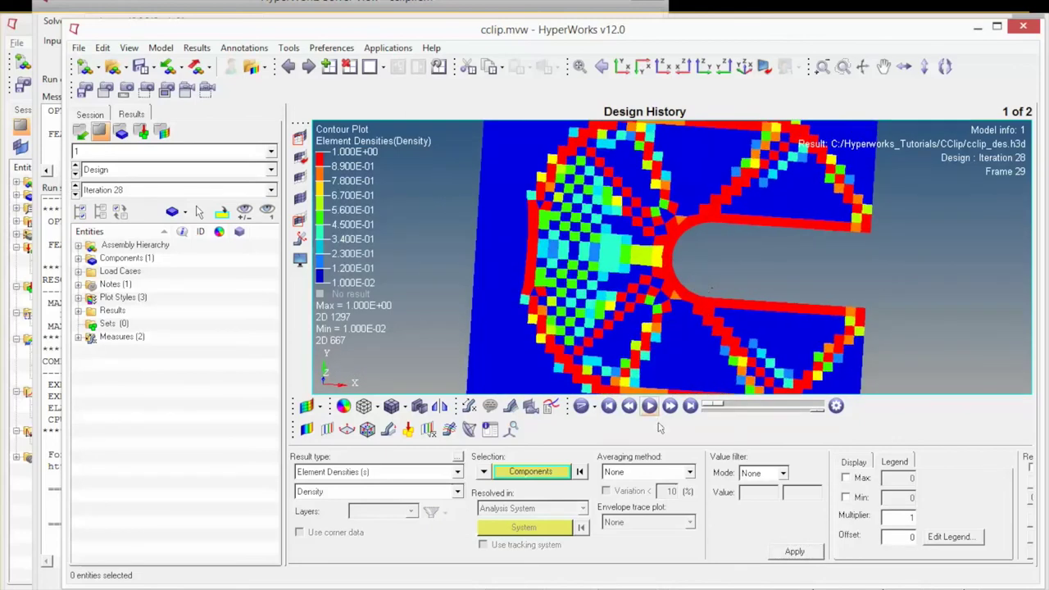
# Step: Set the contour's averaging method to Simple and reapply the density plot
pyautogui.click(669, 476)
pyautogui.click(664, 494)
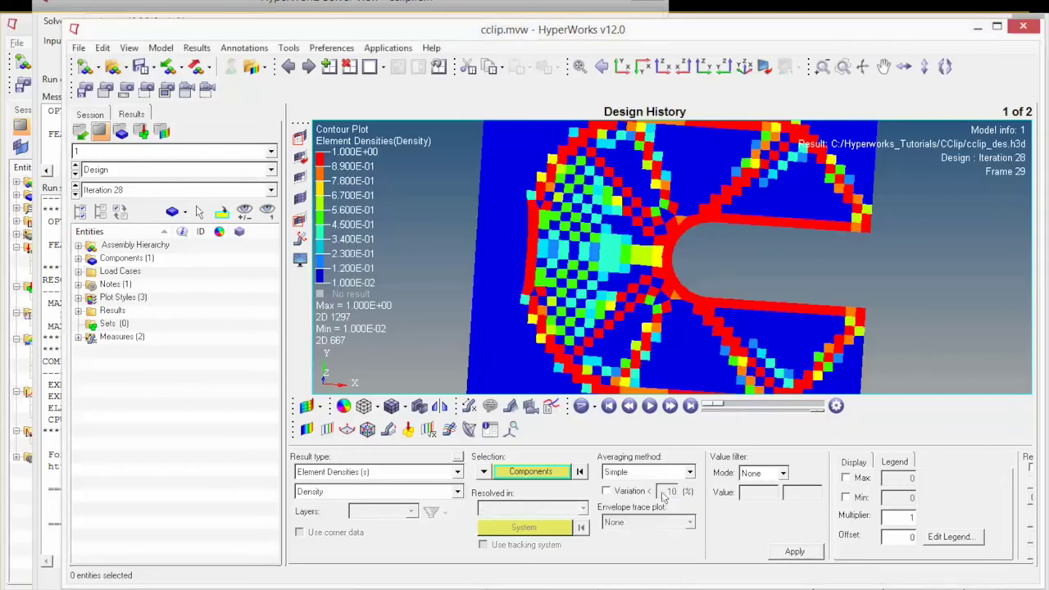
pyautogui.click(793, 552)
pyautogui.keyDown('ctrl'); pyautogui.moveTo(706, 267); pyautogui.dragTo(668, 289); pyautogui.keyUp('ctrl')
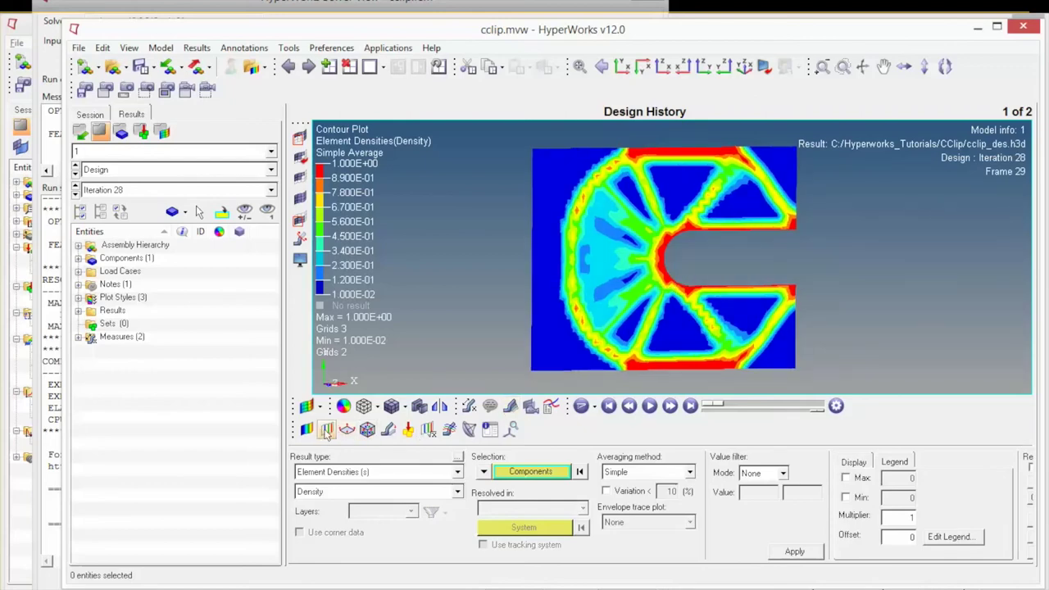
# Step: Apply an iso plot of the element densities showing values above a threshold of about 0.255
pyautogui.click(326, 430)
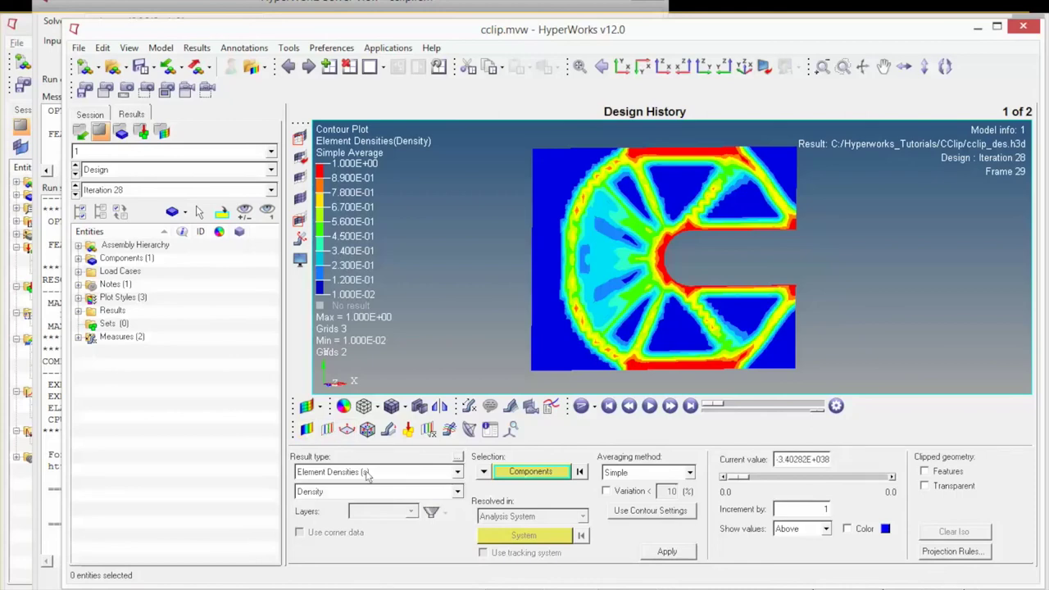
pyautogui.click(667, 552)
pyautogui.moveTo(816, 482); pyautogui.dragTo(781, 483)
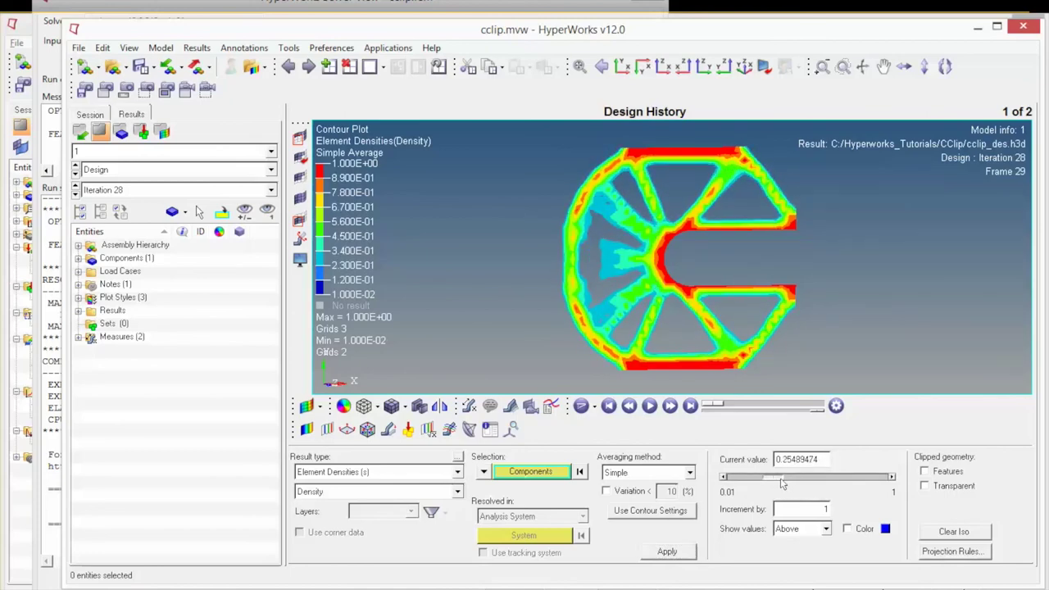
# Step: Examine the optimized clip layout in the iso plot, especially the ribs around the inner slot
pyautogui.keyDown('ctrl'); pyautogui.moveTo(701, 342); pyautogui.dragTo(657, 293); pyautogui.keyUp('ctrl')
pyautogui.scroll(5, 657, 293)
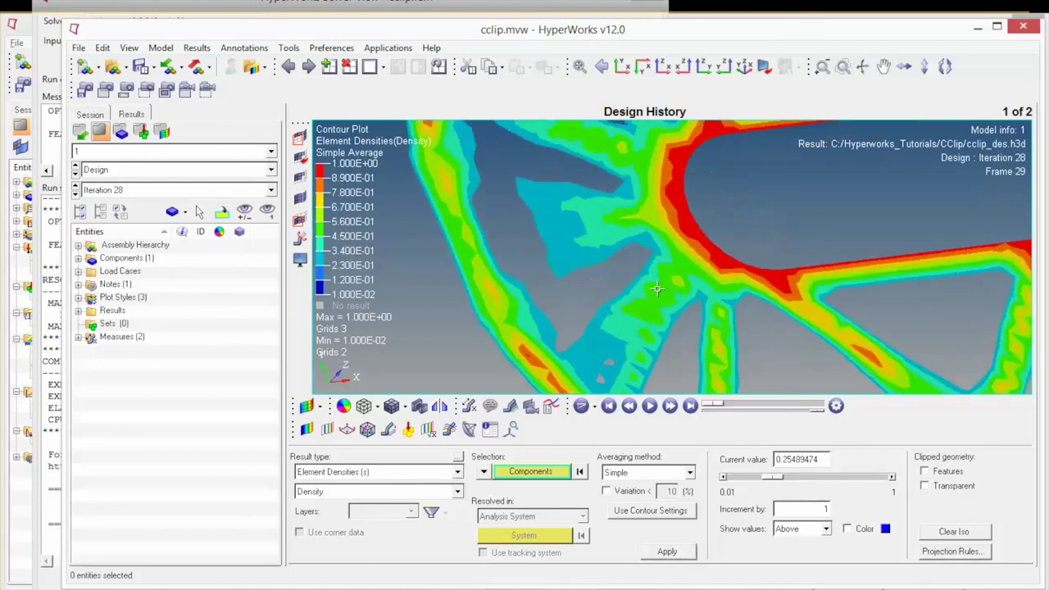
pyautogui.scroll(-2, 721, 282)
pyautogui.keyDown('ctrl'); pyautogui.moveTo(720, 281); pyautogui.dragTo(696, 278); pyautogui.keyUp('ctrl')
pyautogui.scroll(-3, 715, 252)
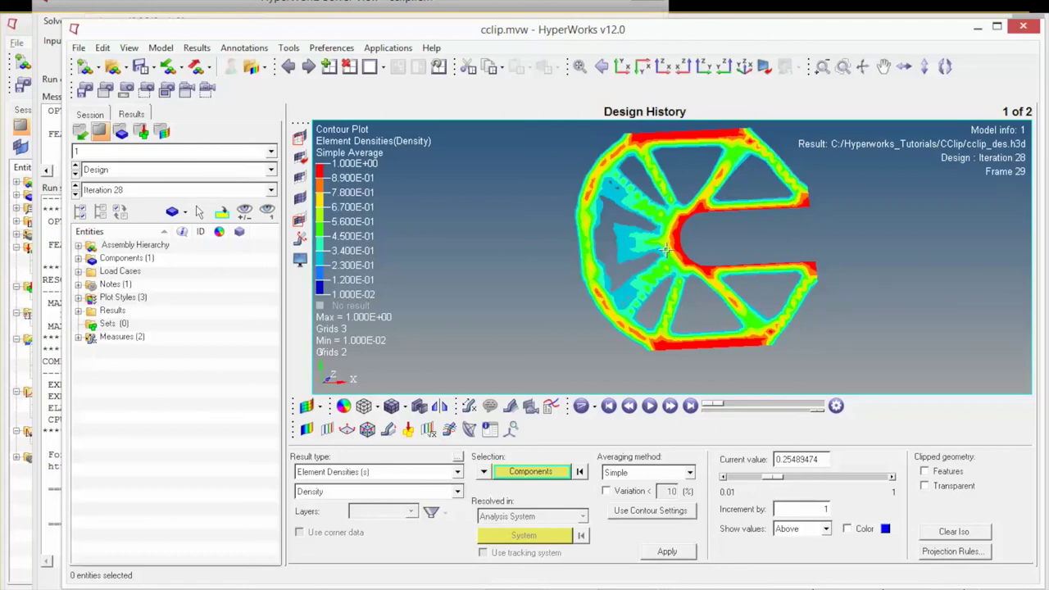
pyautogui.keyDown('ctrl'); pyautogui.moveTo(697, 258); pyautogui.dragTo(669, 265, button='right'); pyautogui.keyUp('ctrl')
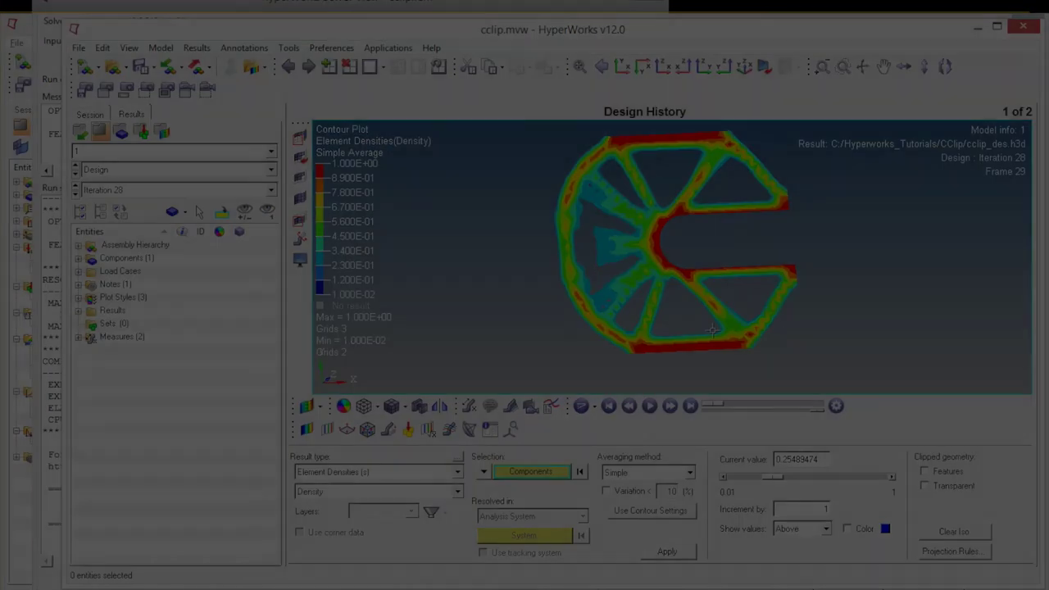